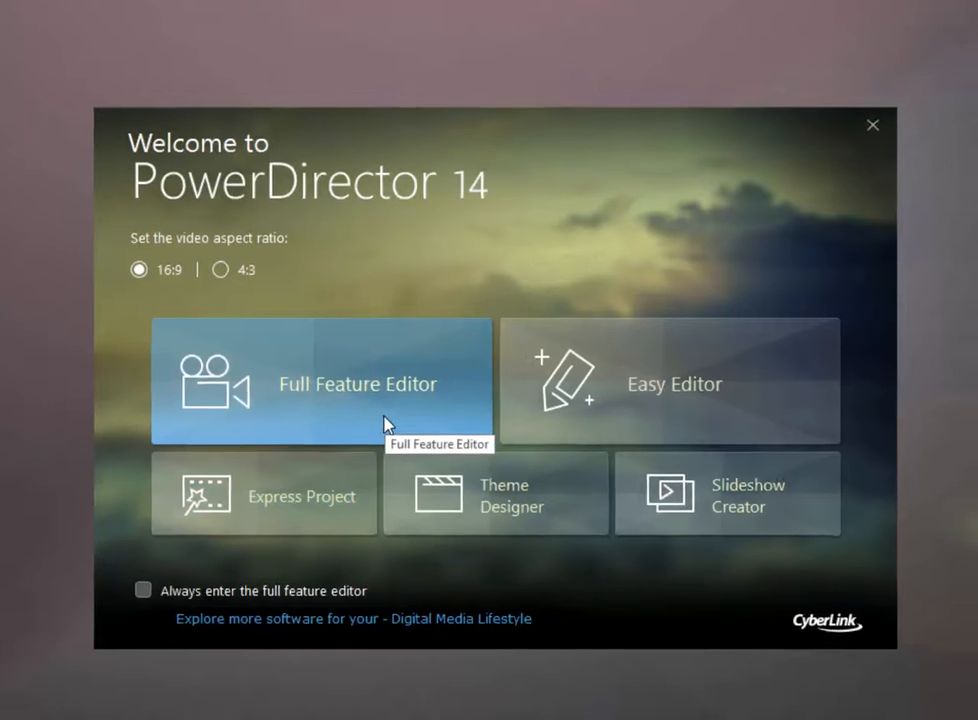
Enter the Full Feature Editor and show the Express Project templates in the media library.
click(385, 420)
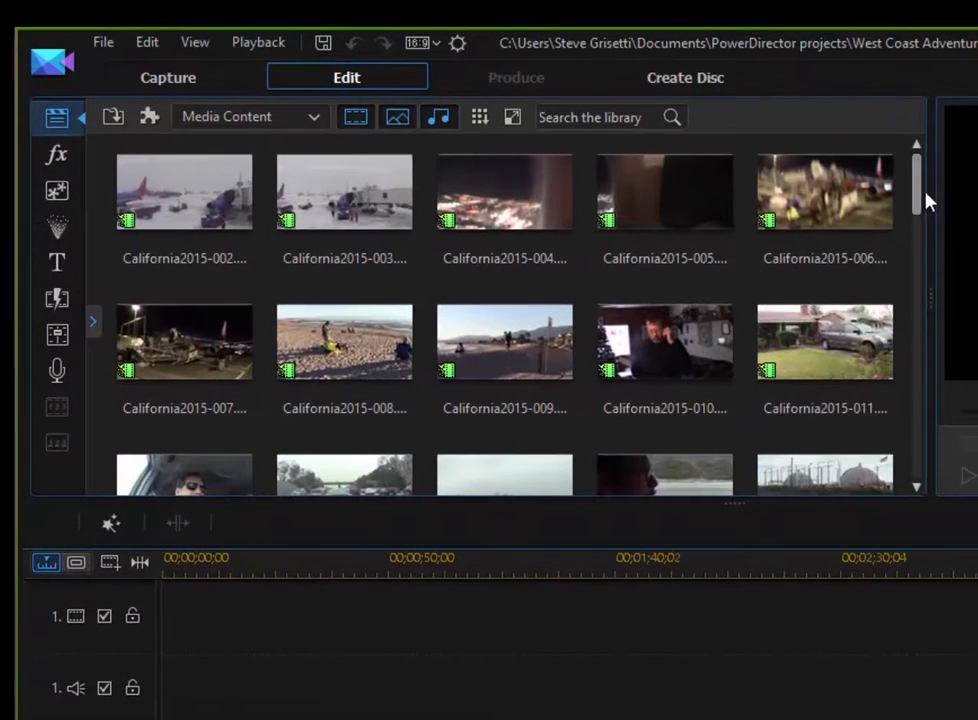
mouse_move(919, 207)
mouse_down()
mouse_move(908, 312)
mouse_move(912, 200)
mouse_up()
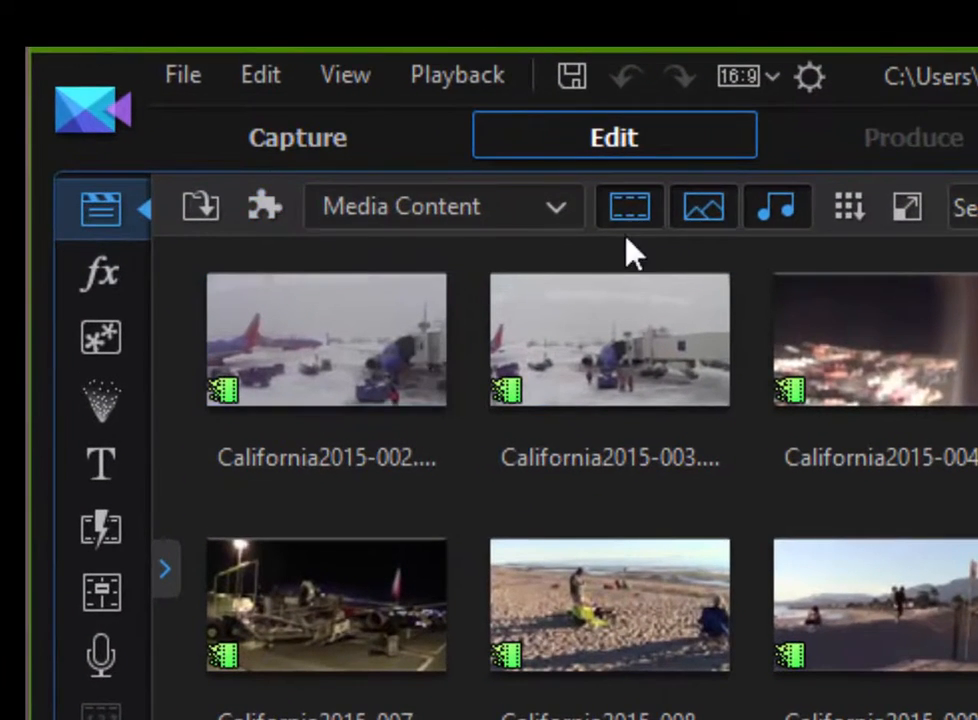
click(551, 212)
click(262, 205)
click(262, 205)
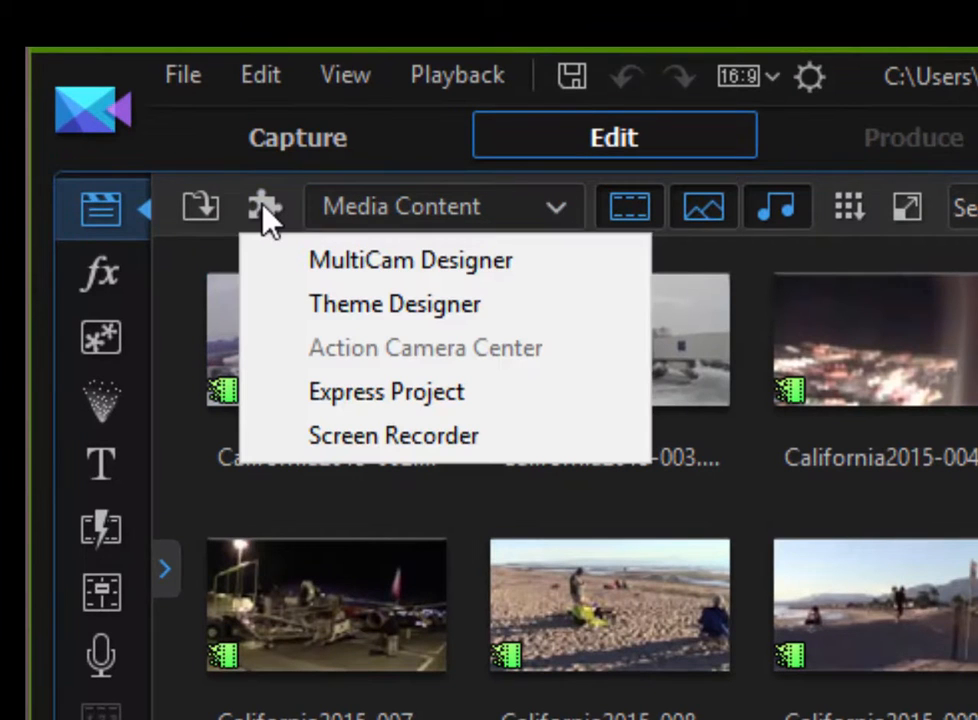
click(482, 383)
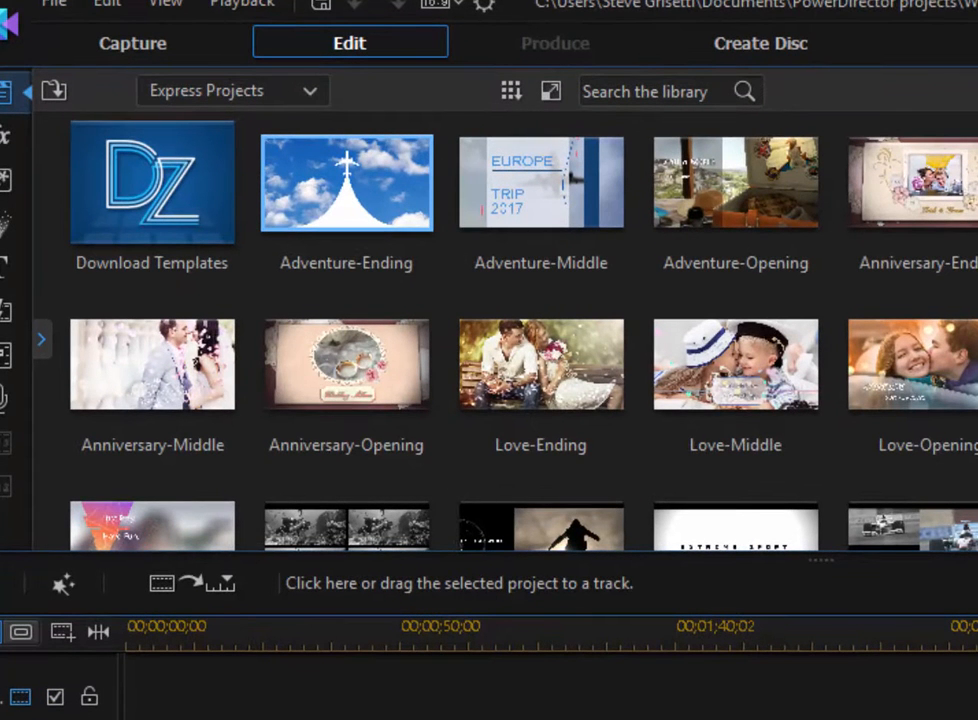
Browse the Express Projects and place the Adventure-Opening template at the start of the timeline.
scroll(500, 330, down, 3)
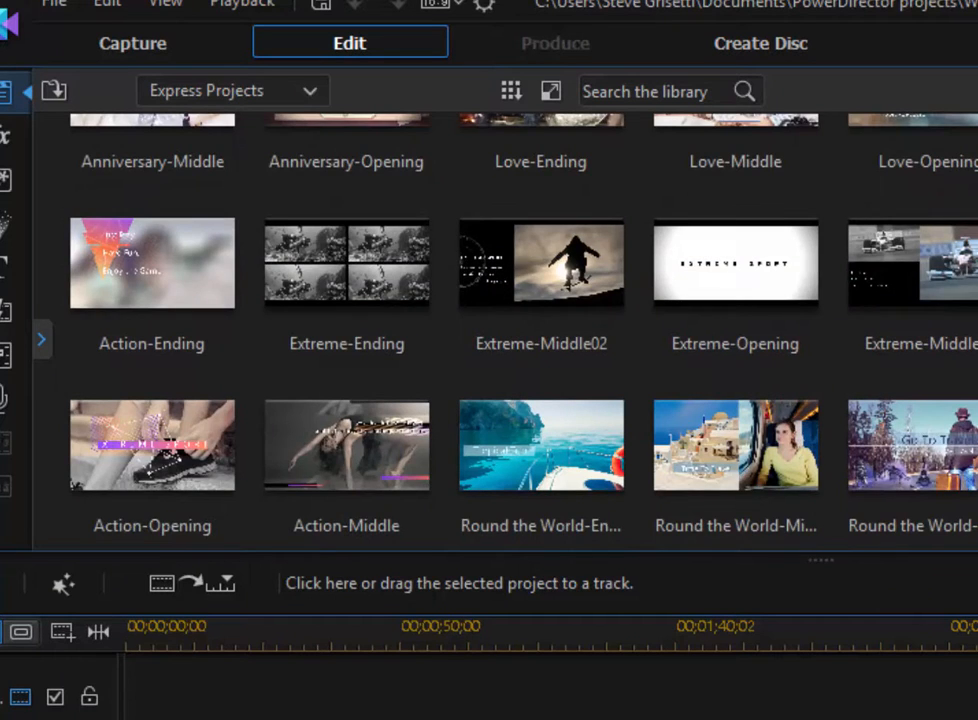
scroll(346, 182, up, 5)
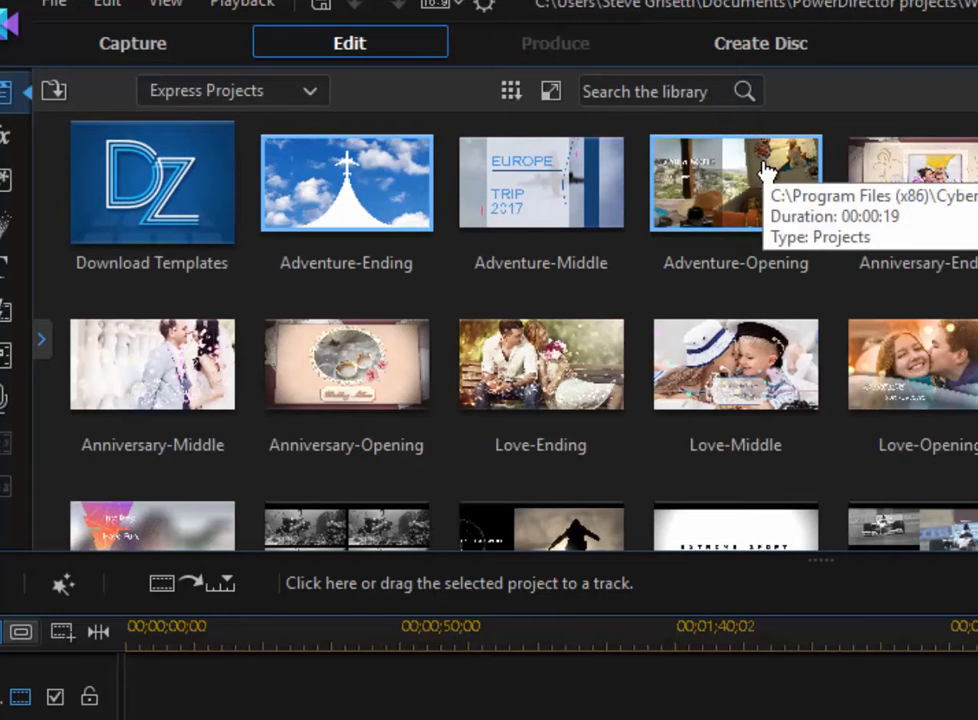
drag(766, 172, 258, 719)
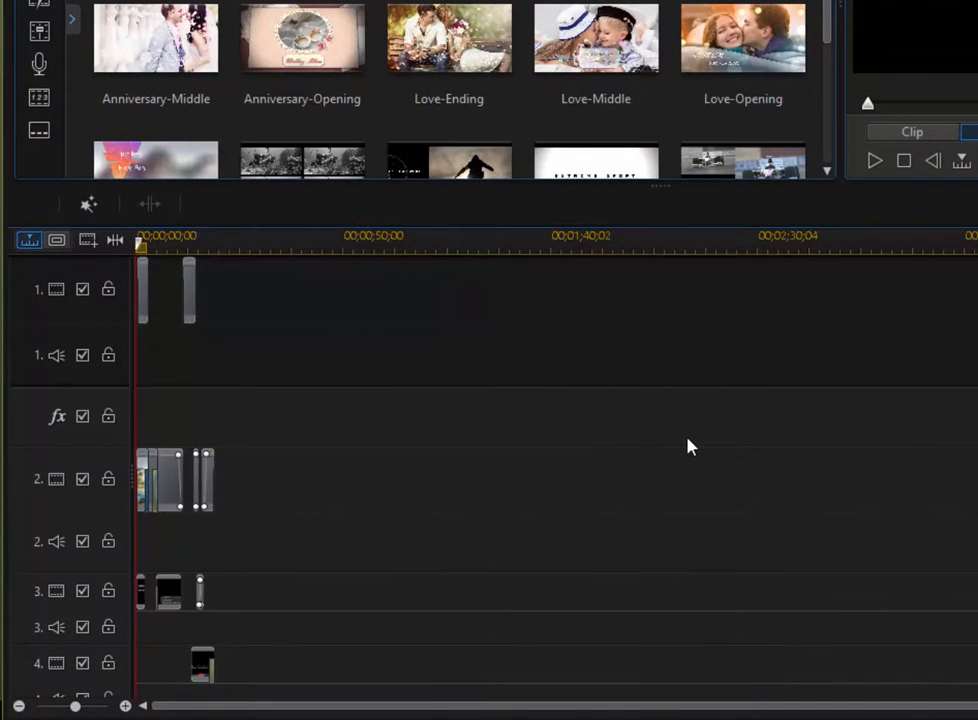
Expand the timeline scale and play the inserted opening template in the movie preview, then stop playback.
scroll(688, 447, up, 5)
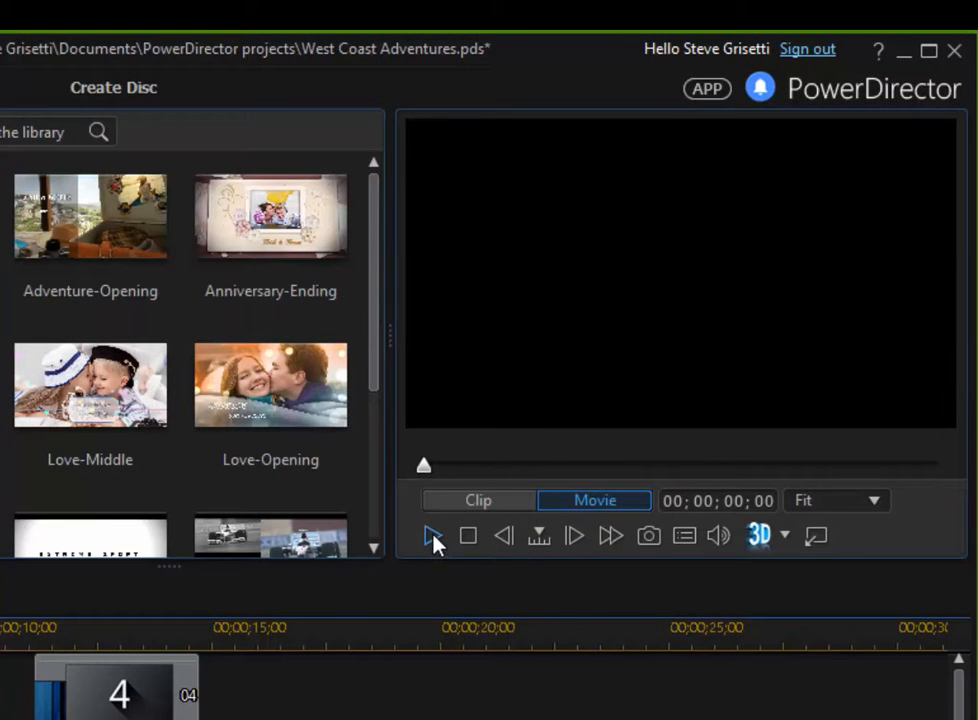
click(430, 540)
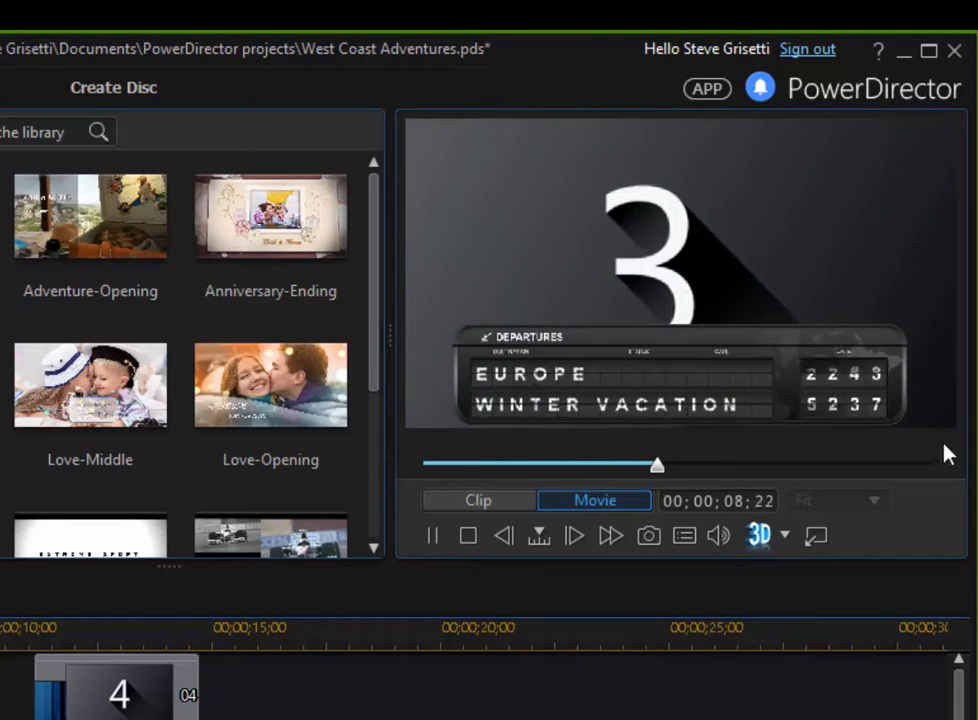
click(467, 537)
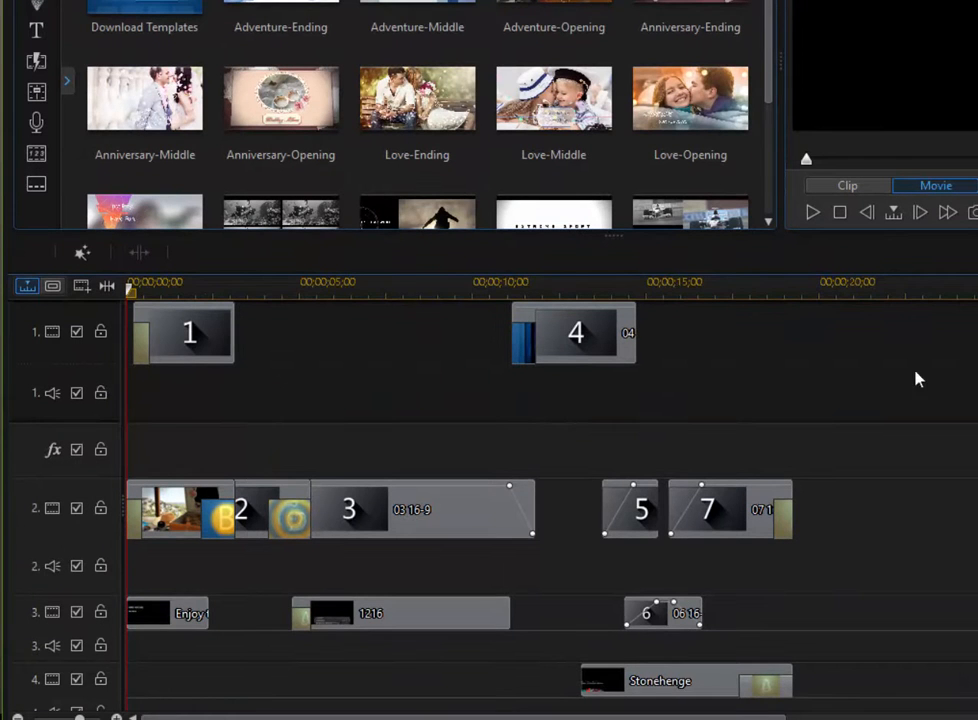
Open the Stonehenge title on track 4 for editing and change its first two place names to Napa and San Francisco.
click(706, 292)
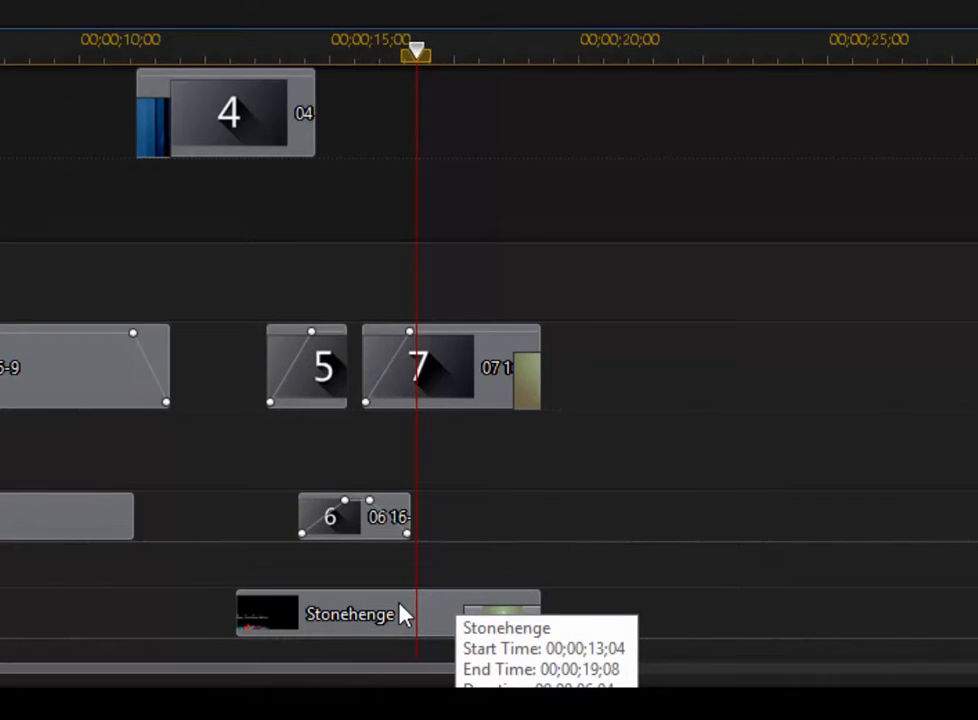
click(401, 612)
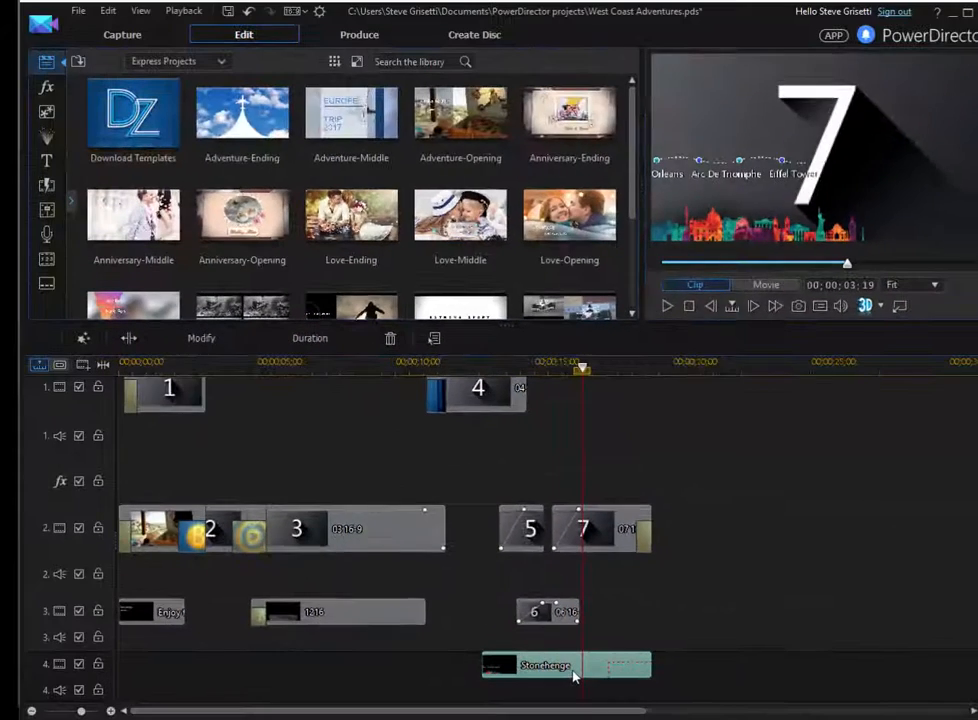
double_click(574, 678)
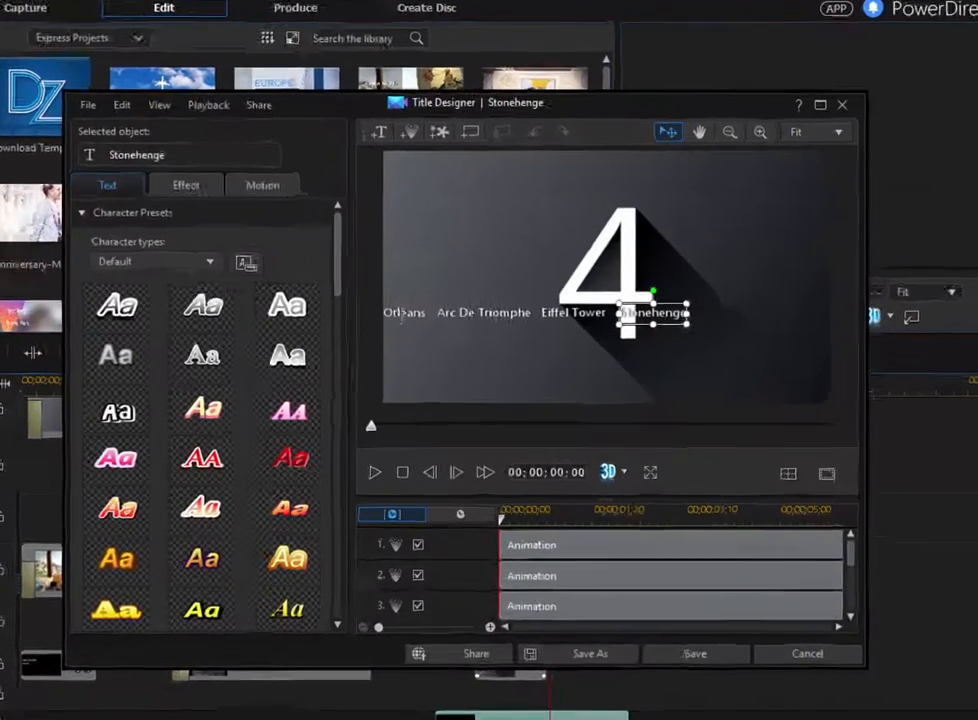
click(400, 313)
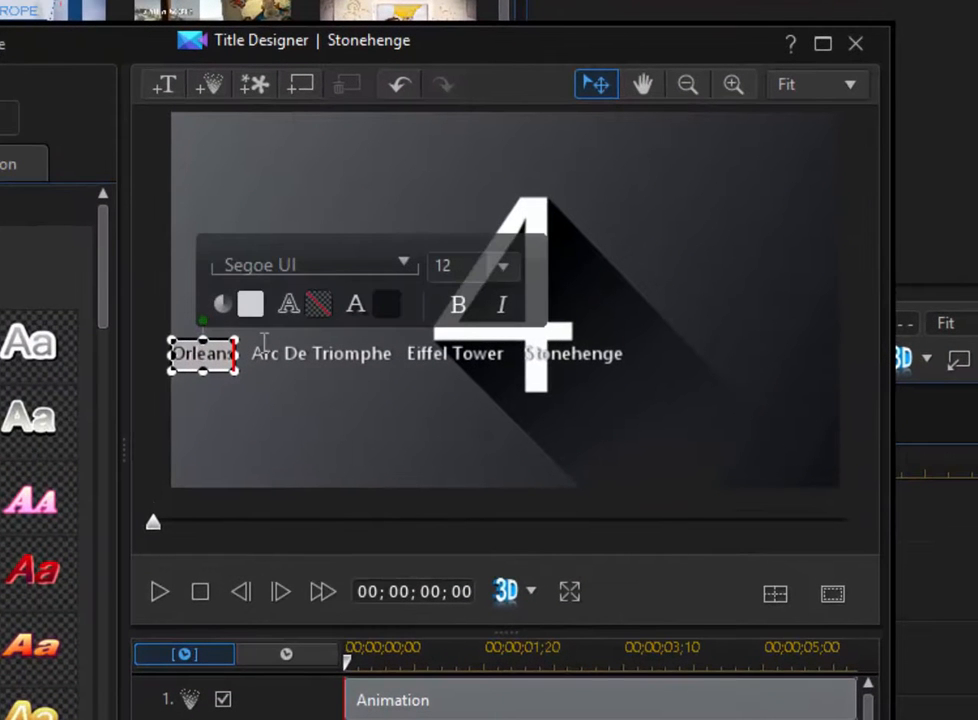
text(Napa)
click(297, 355)
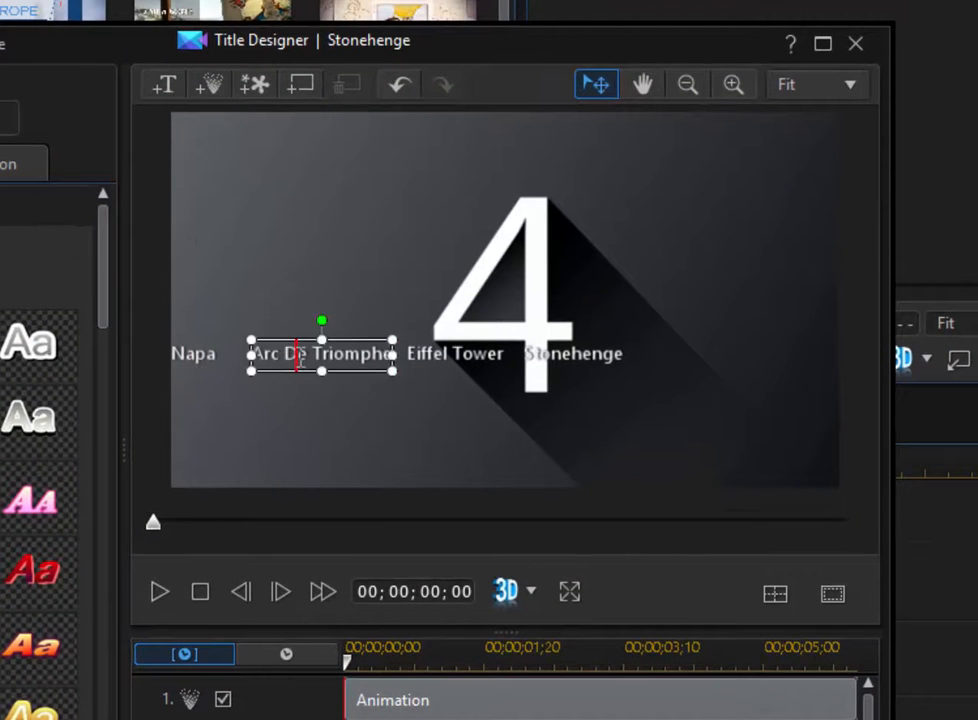
double_click(300, 356)
text(San Francisco)
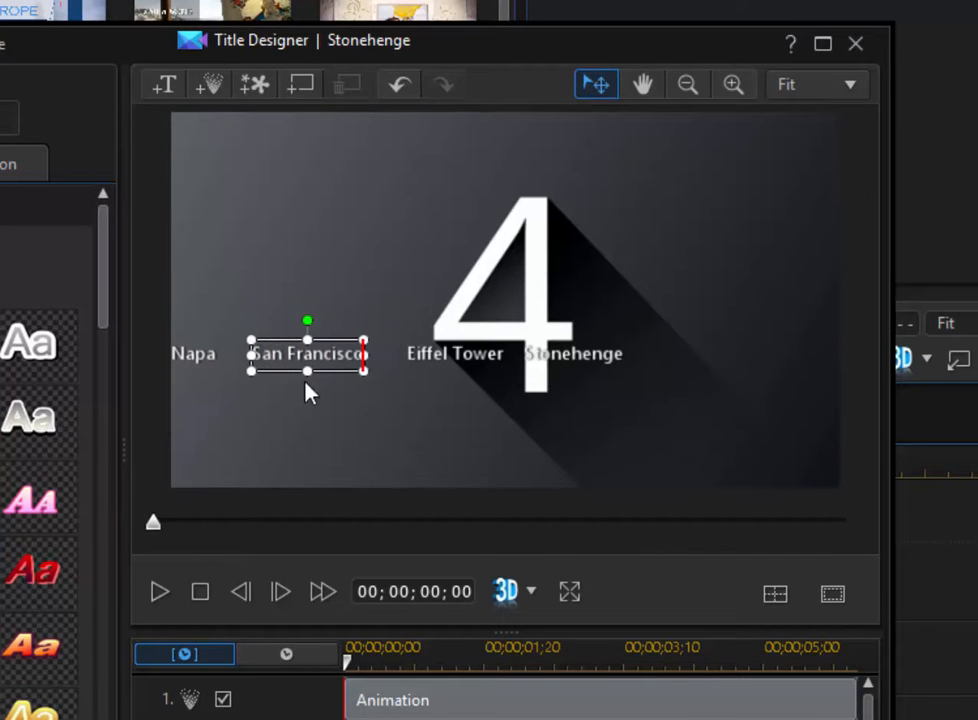
Change the title's third and fourth place names to San Jose and Modesto, and save the title.
click(432, 342)
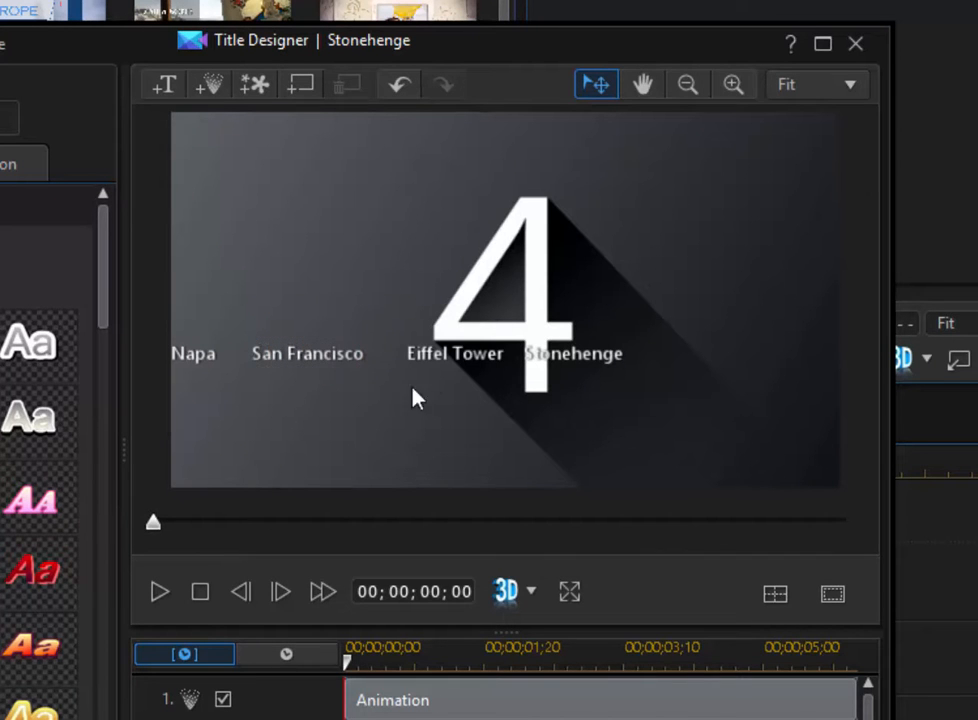
double_click(459, 354)
text(San Jose)
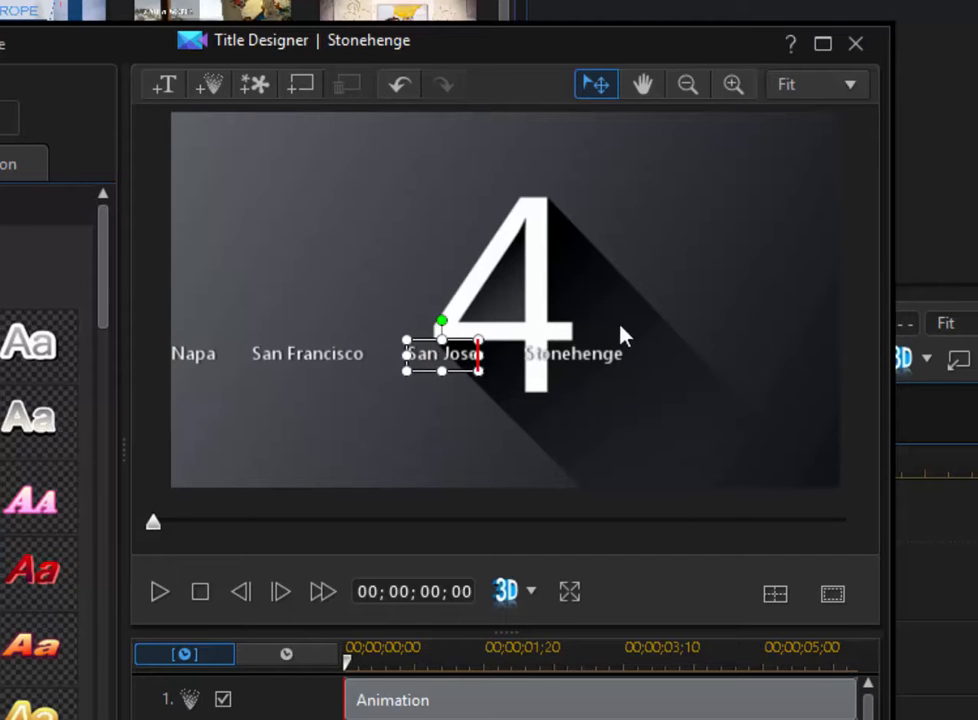
double_click(600, 352)
text(Modesto)
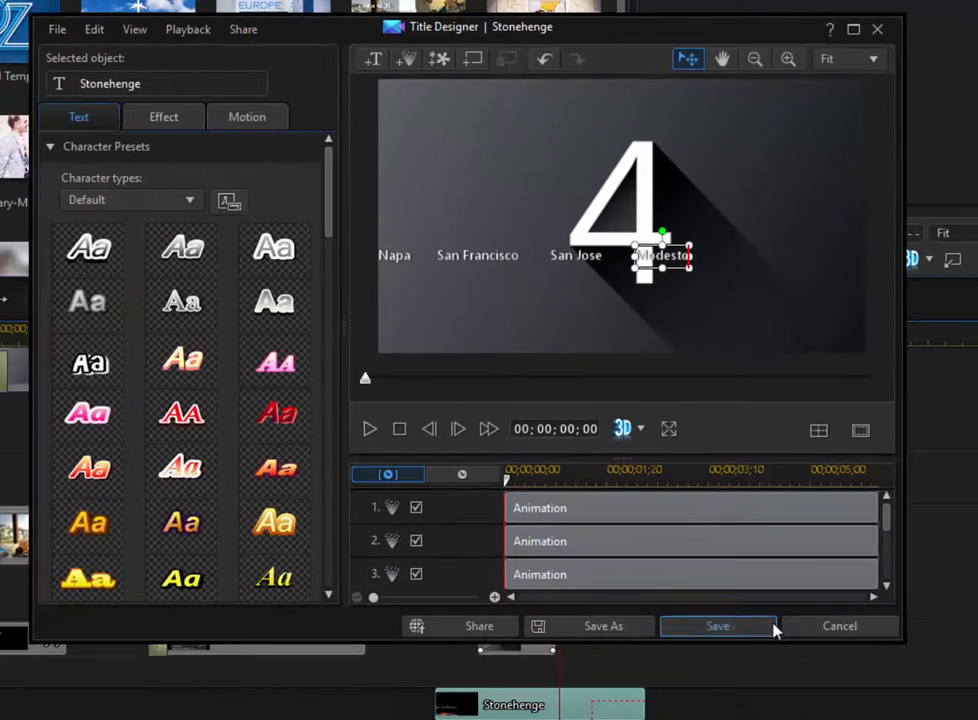
click(755, 630)
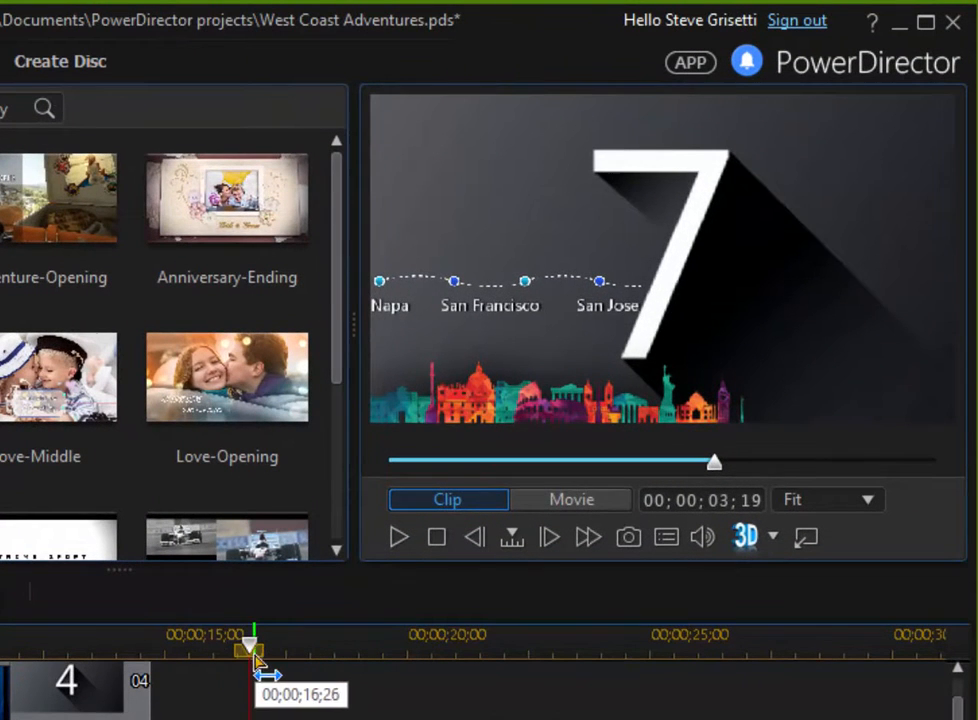
Edit the departures board title on track 3, set its destination line to CALIFORNIA, and save the title.
click(98, 650)
drag(100, 660, 349, 607)
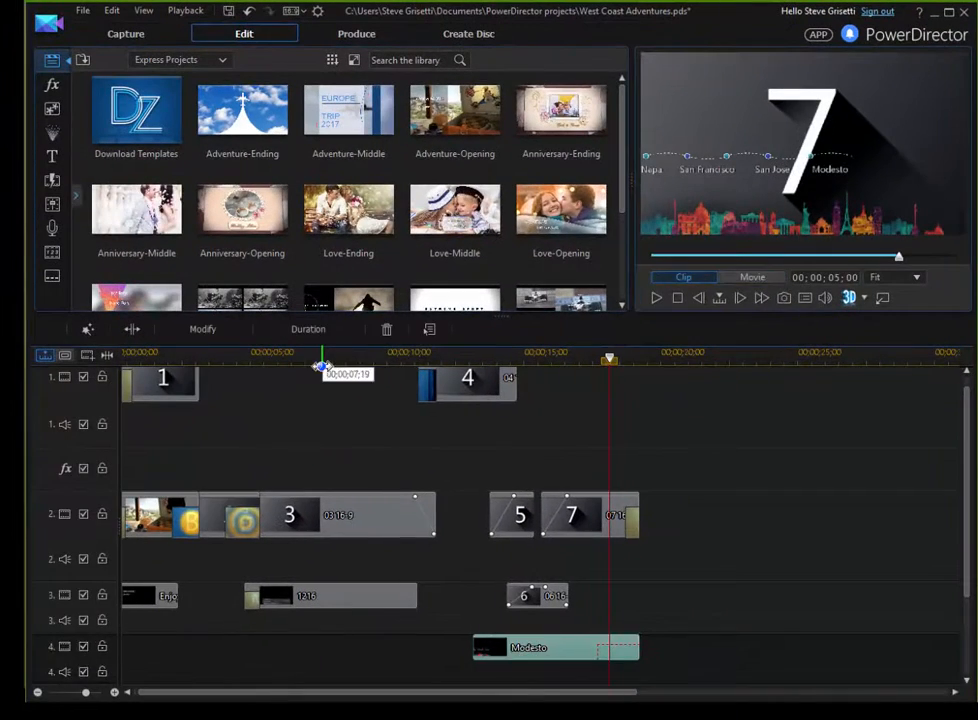
click(321, 374)
click(333, 388)
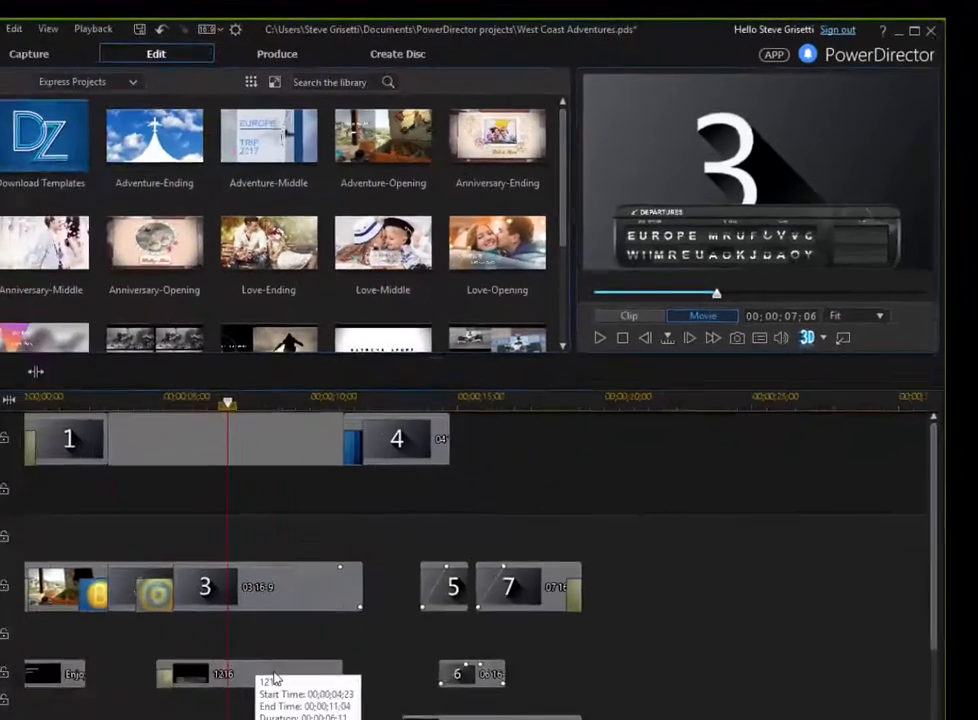
click(333, 612)
double_click(333, 612)
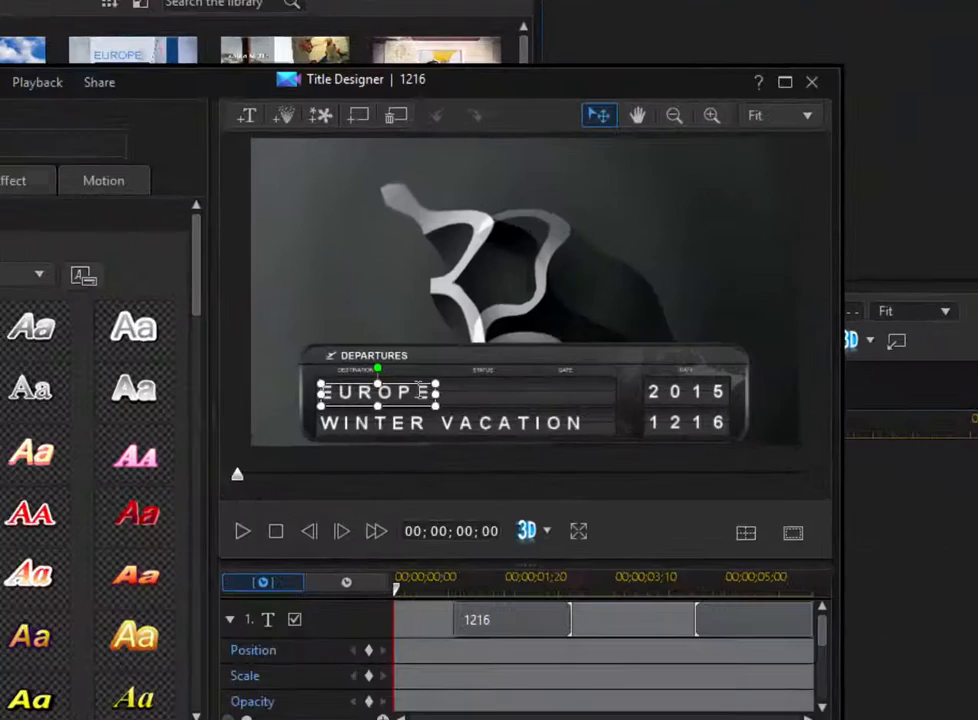
double_click(455, 360)
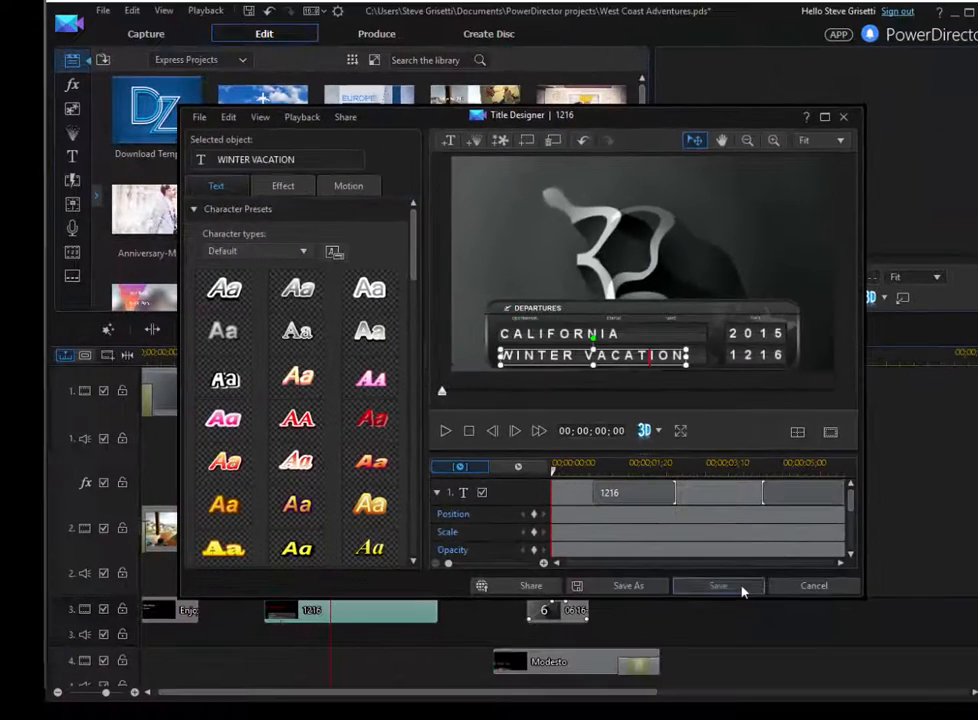
click(690, 716)
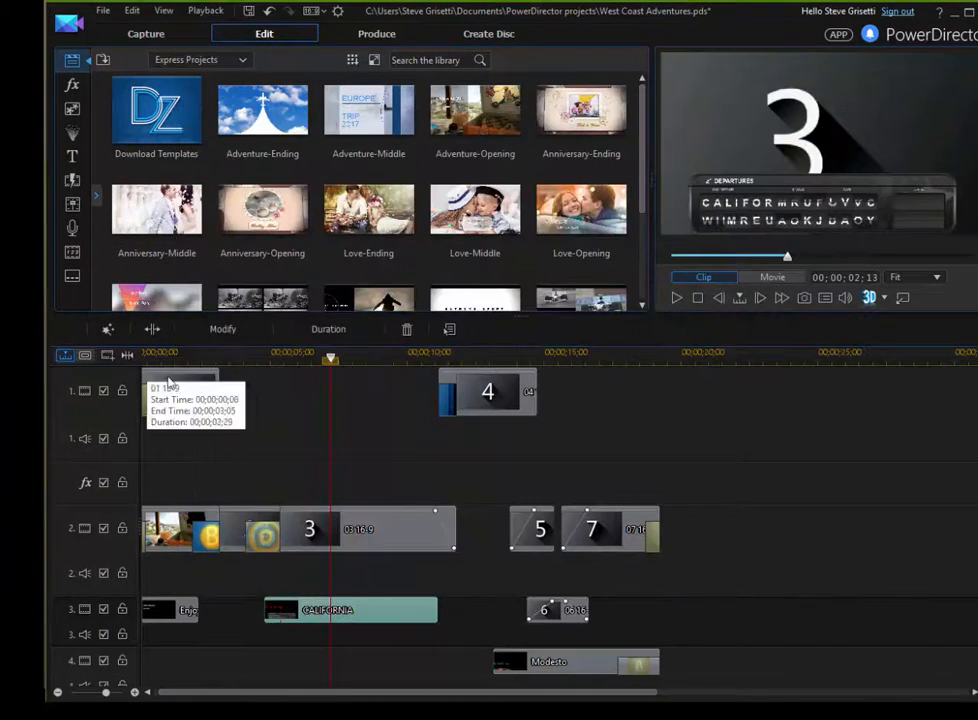
Open the title at the start of track 3 and change the line below TRAVEL MEMORIES to Northern California.
click(157, 356)
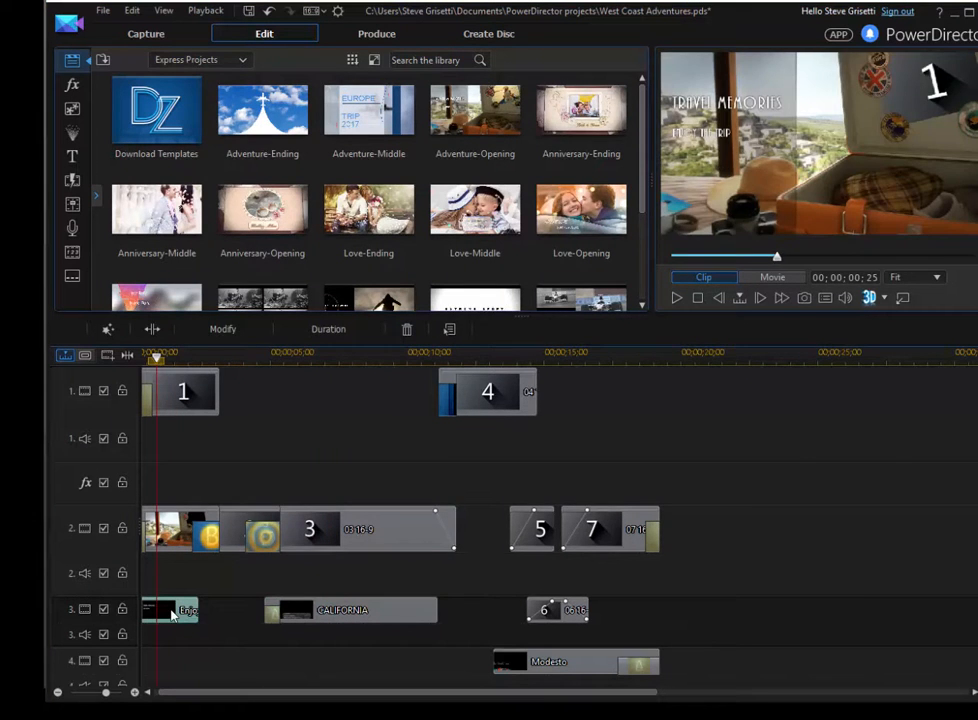
double_click(172, 612)
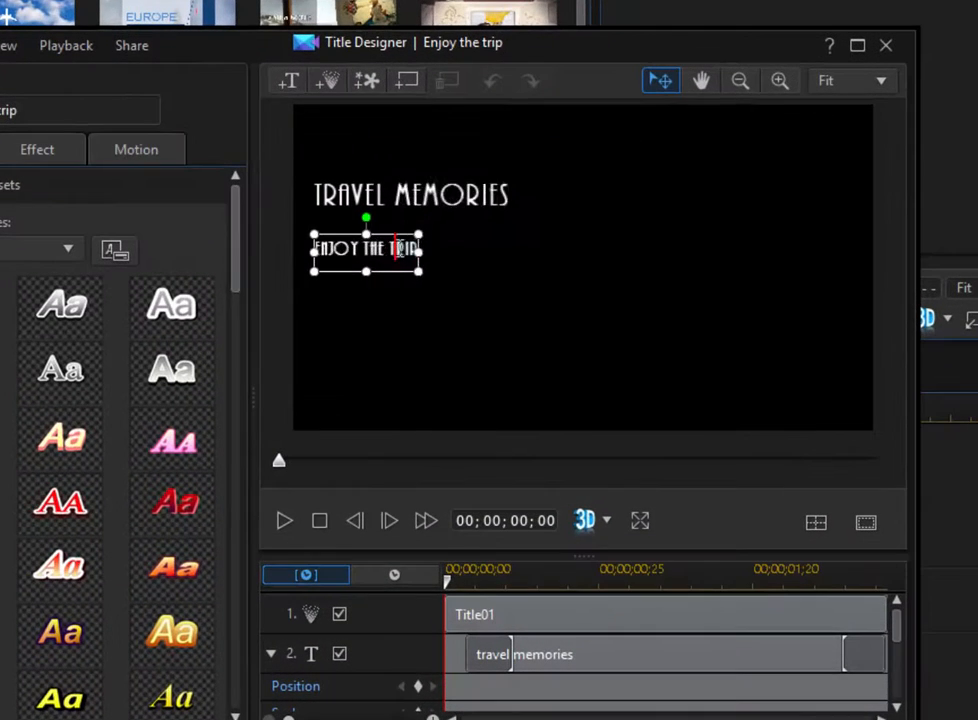
double_click(523, 251)
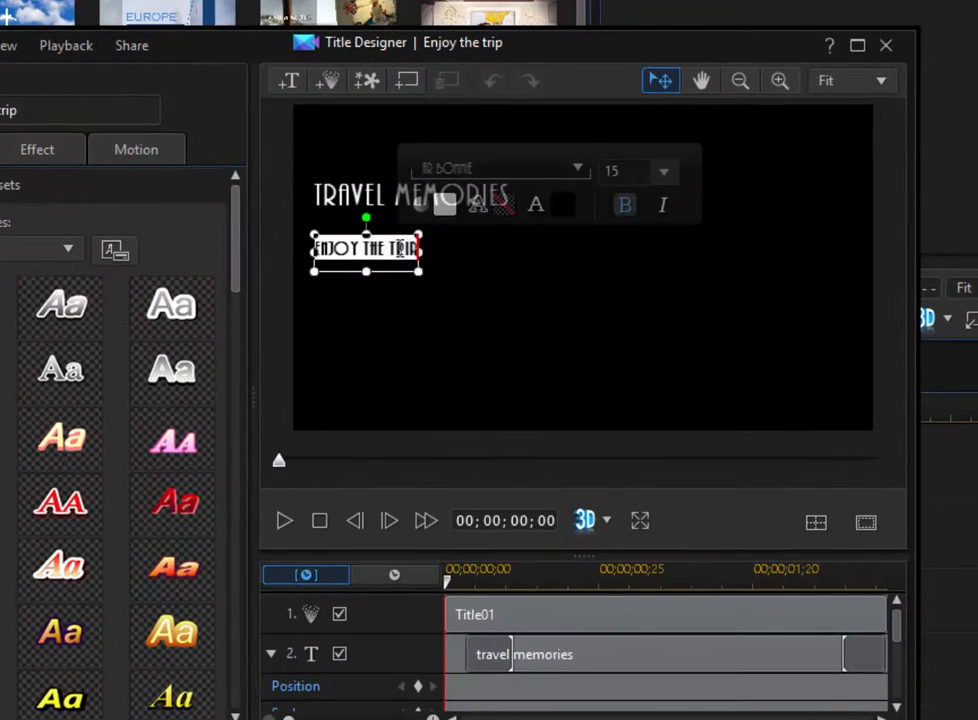
text(Northern California)
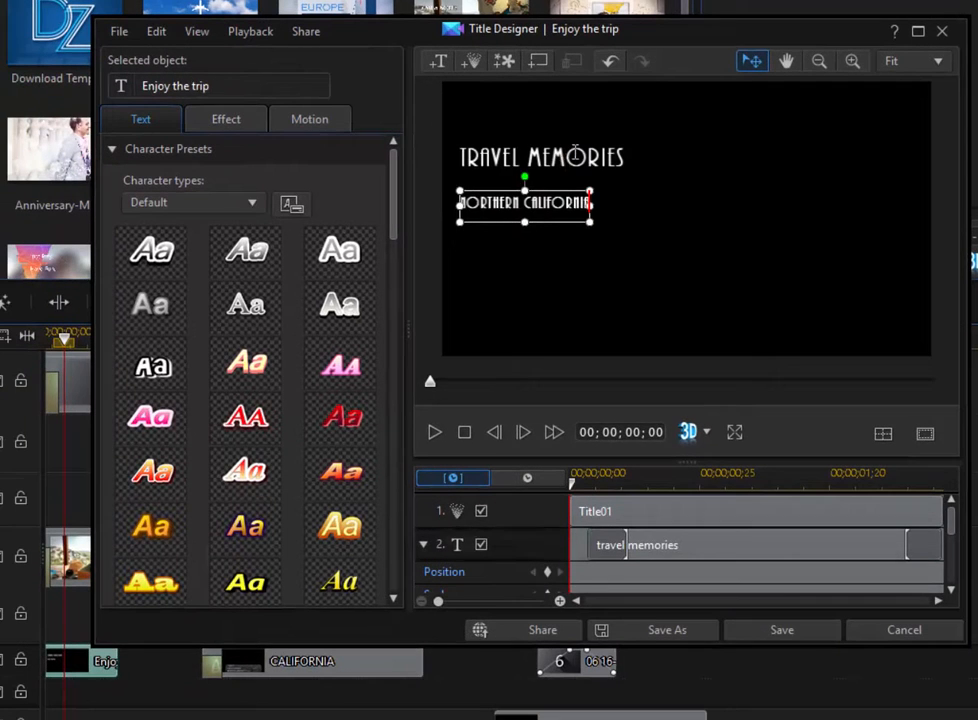
Review the character presets, effect and motion options for the TRAVEL MEMORIES text, and save the title.
click(452, 192)
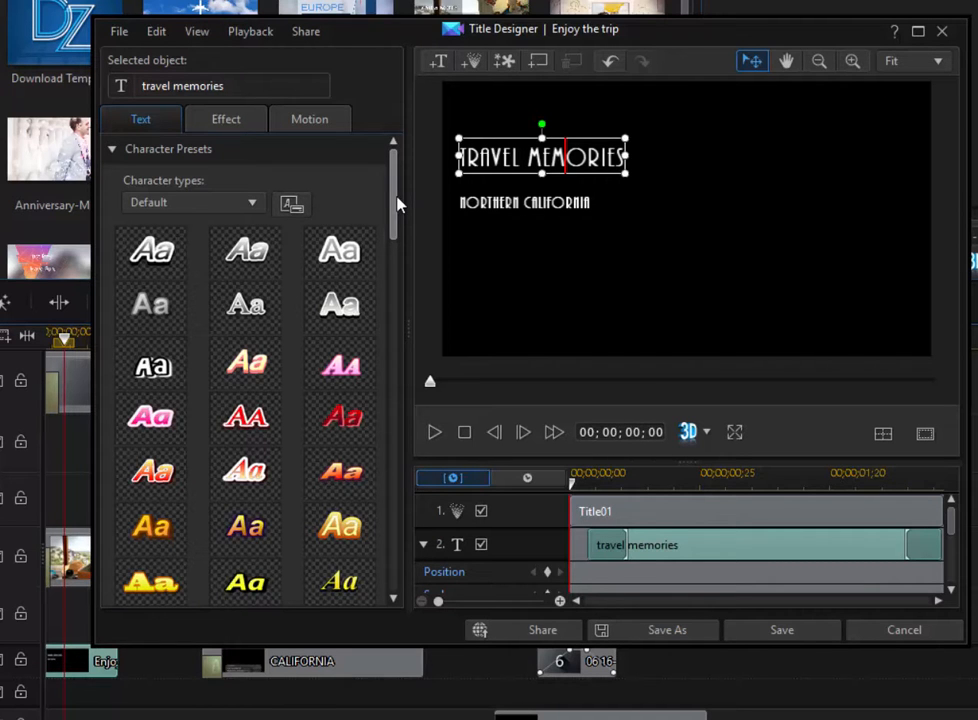
drag(400, 207, 400, 250)
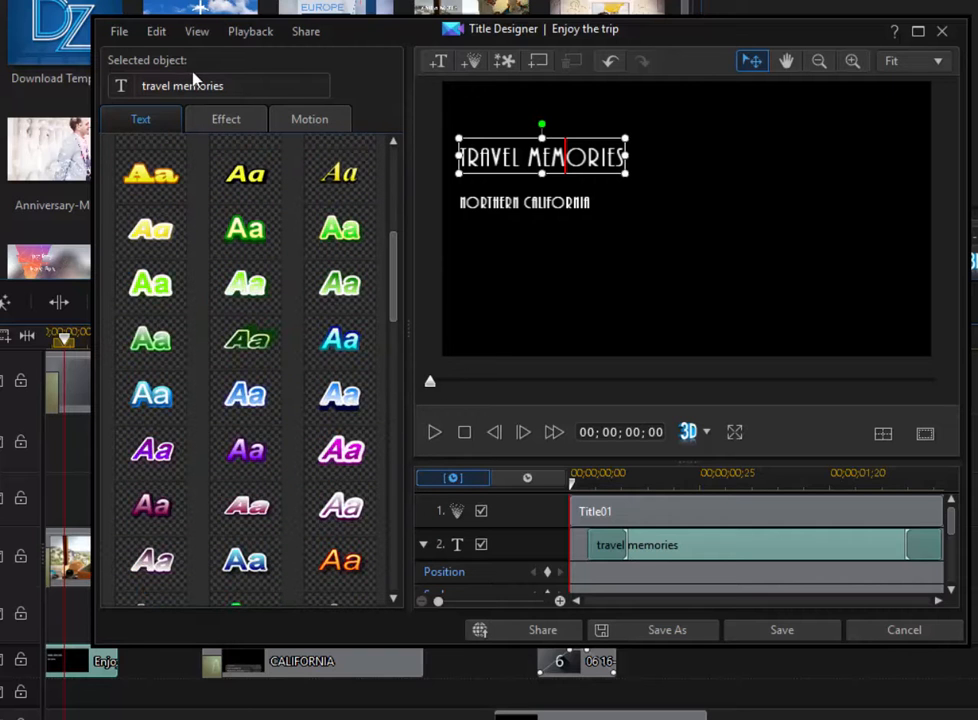
click(251, 119)
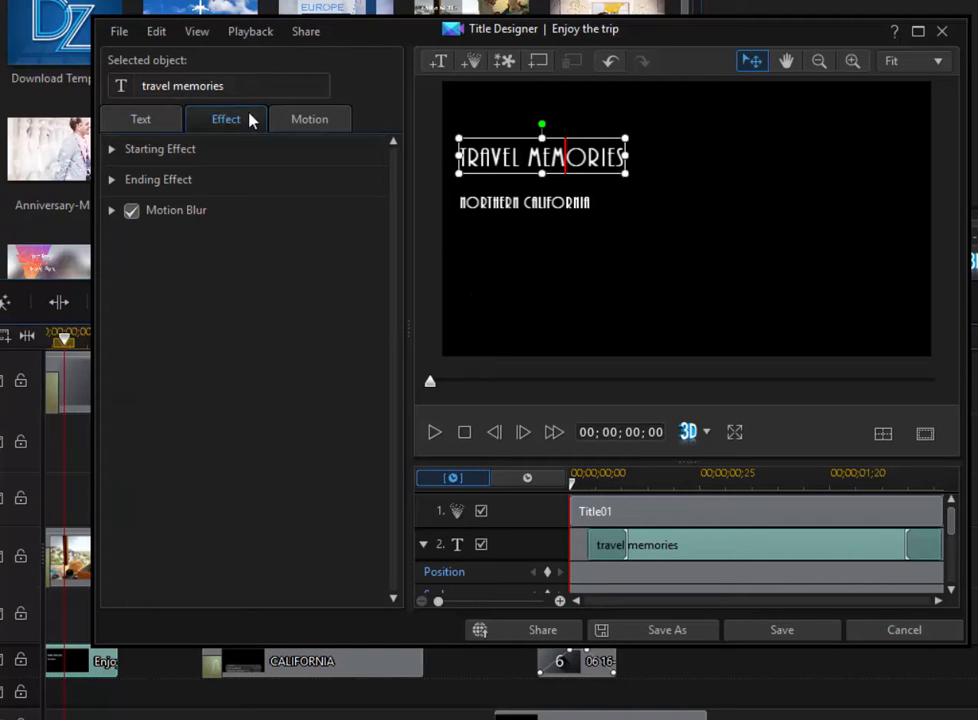
click(345, 124)
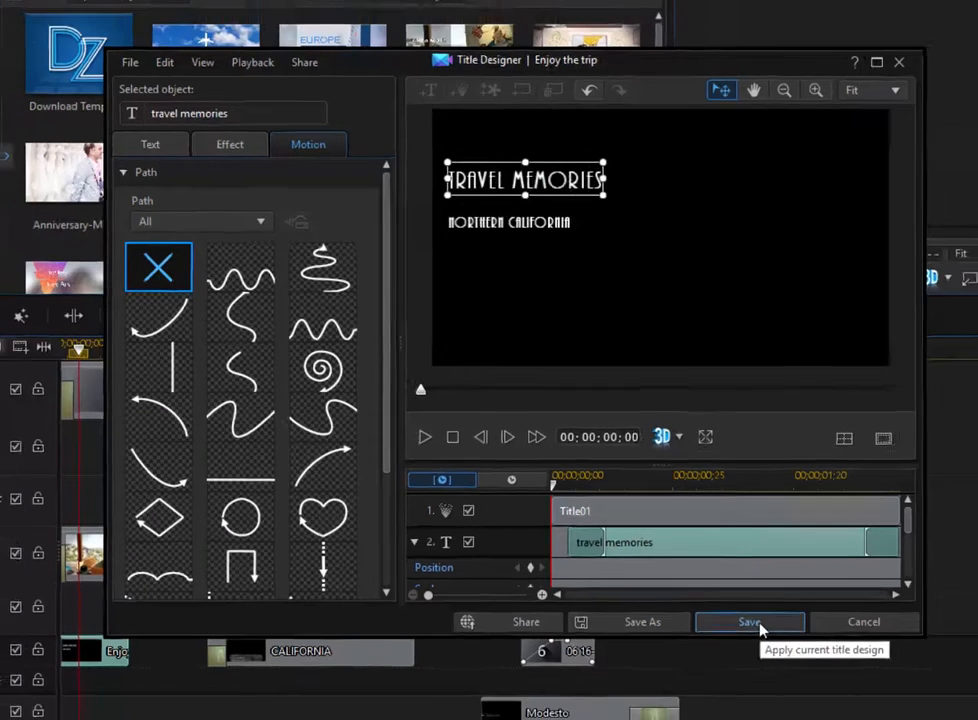
click(758, 624)
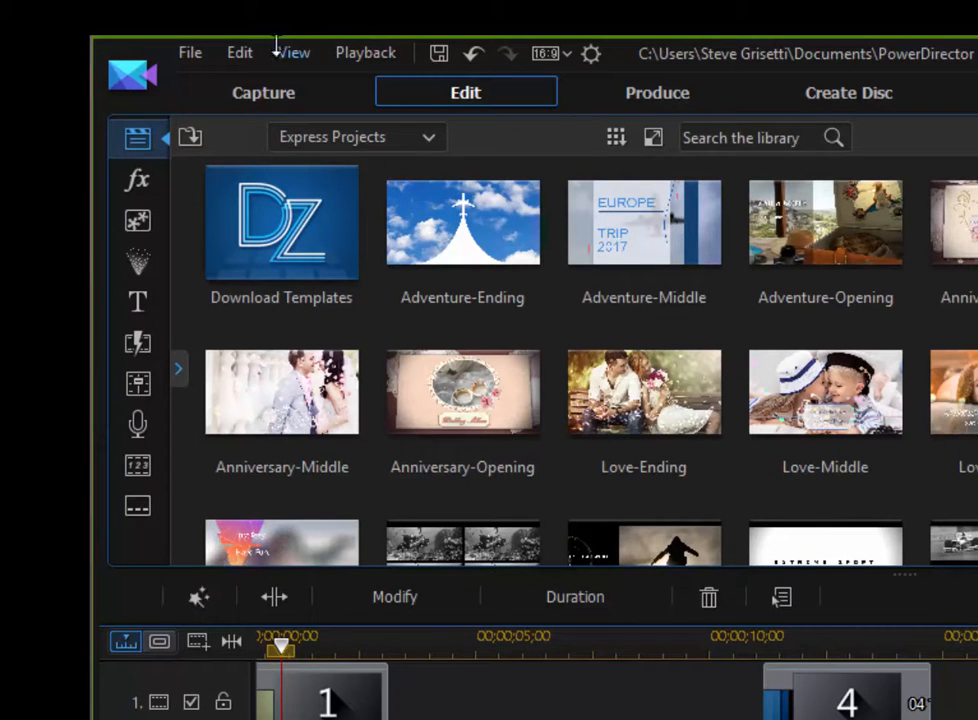
Show the Media Content library and replace placeholder 1 on track 1 with the California2015-008 clip.
click(438, 147)
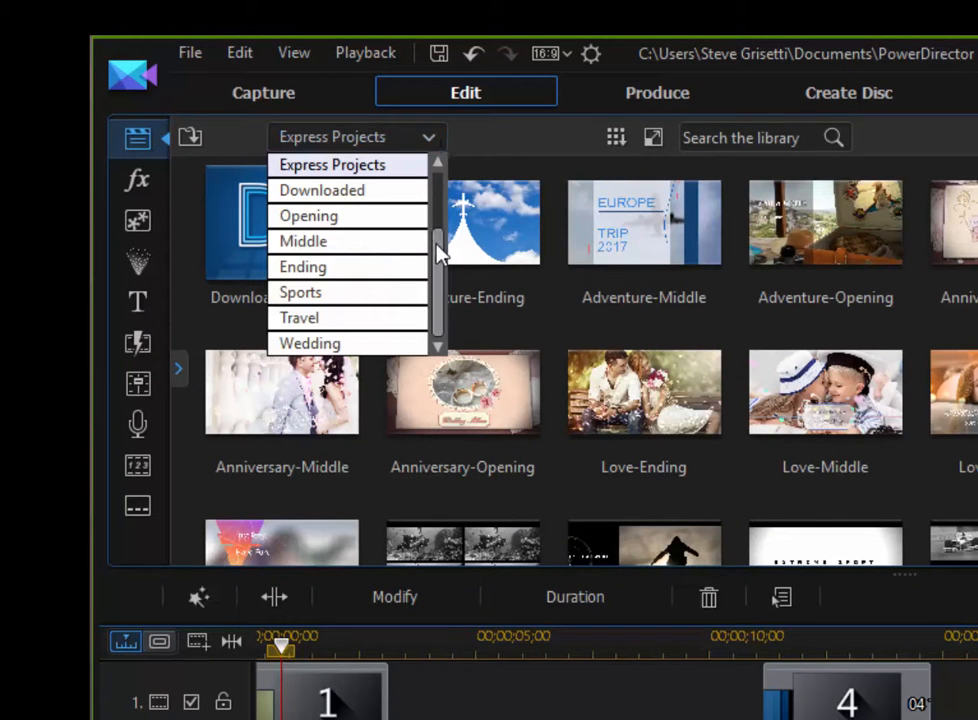
drag(434, 252, 434, 160)
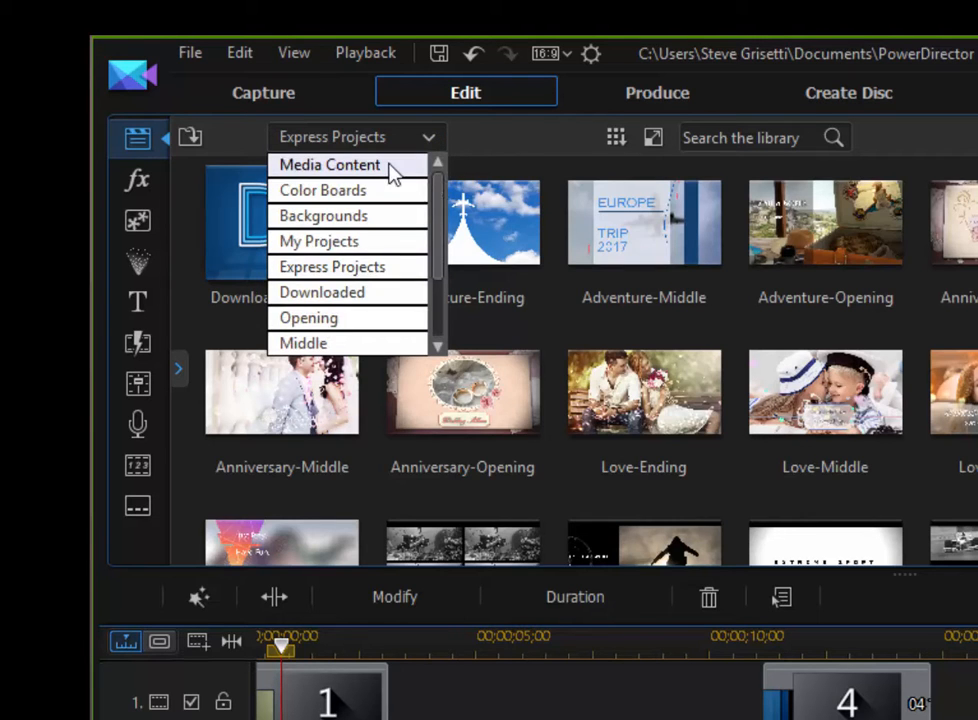
click(390, 166)
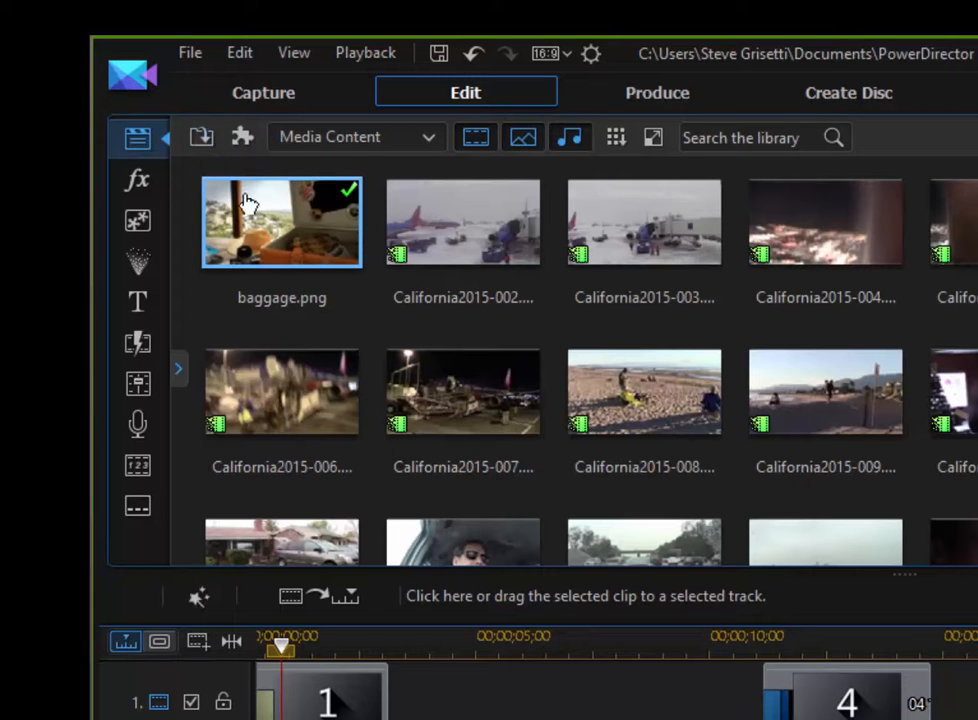
click(203, 147)
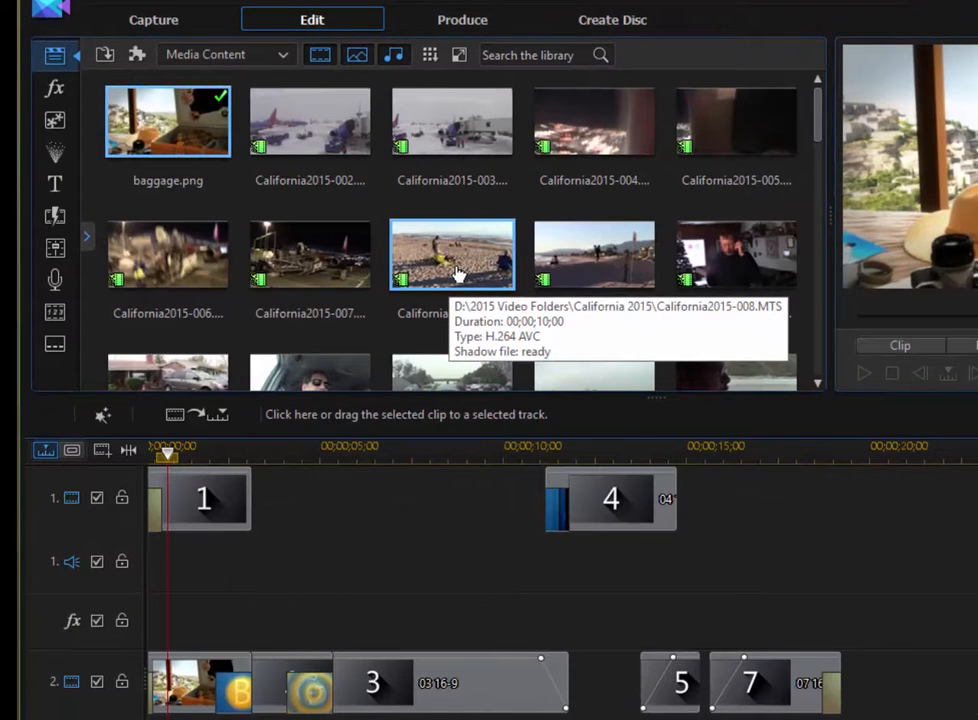
drag(470, 270, 192, 487)
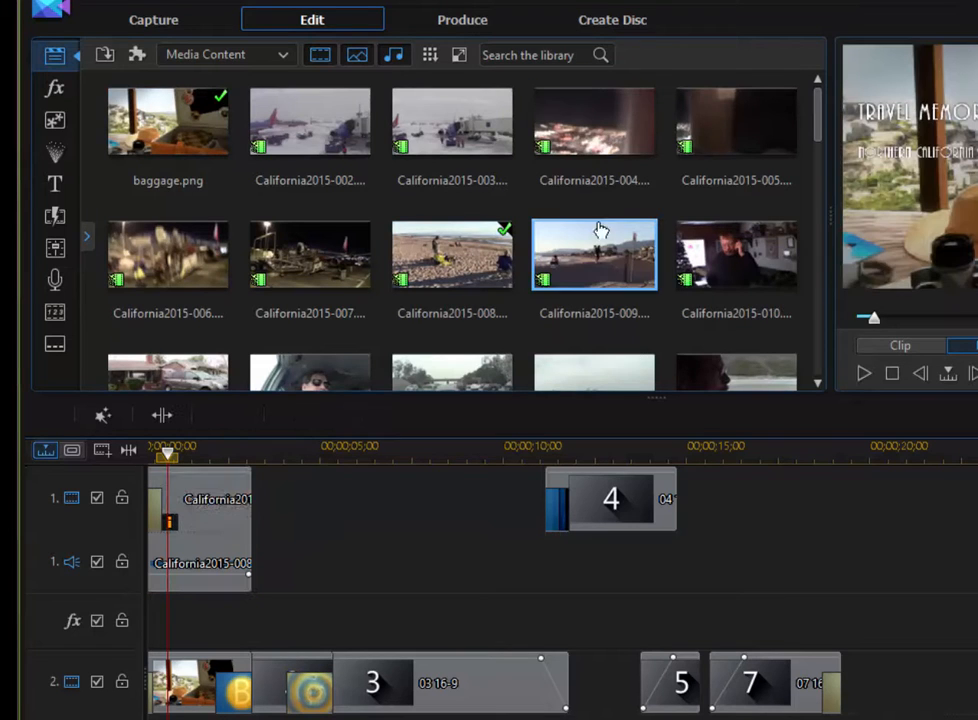
drag(621, 253, 222, 517)
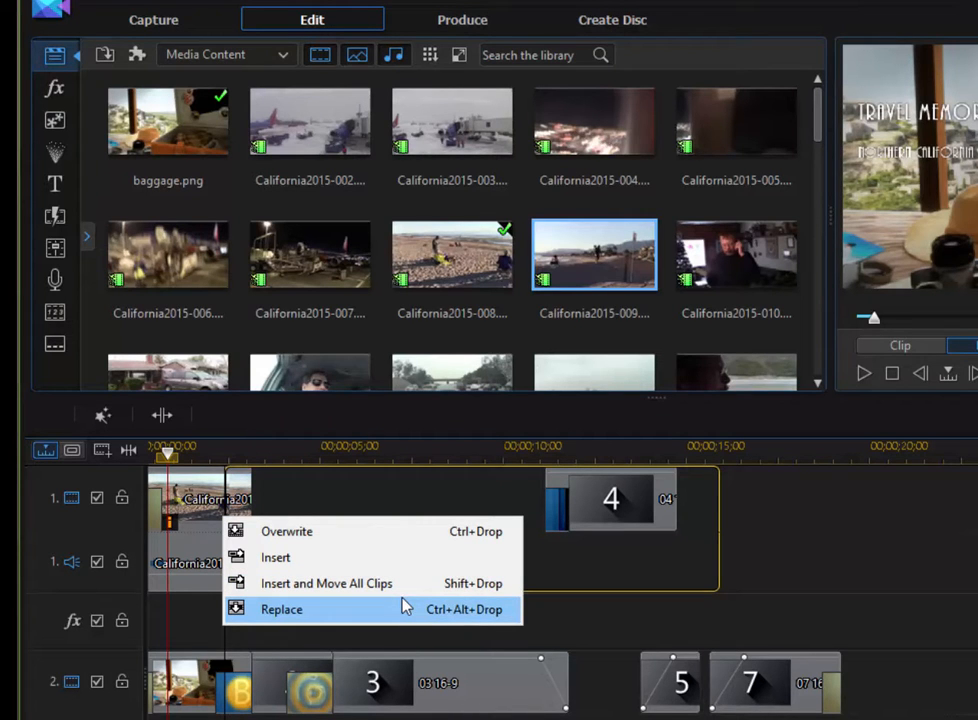
click(609, 203)
click(594, 125)
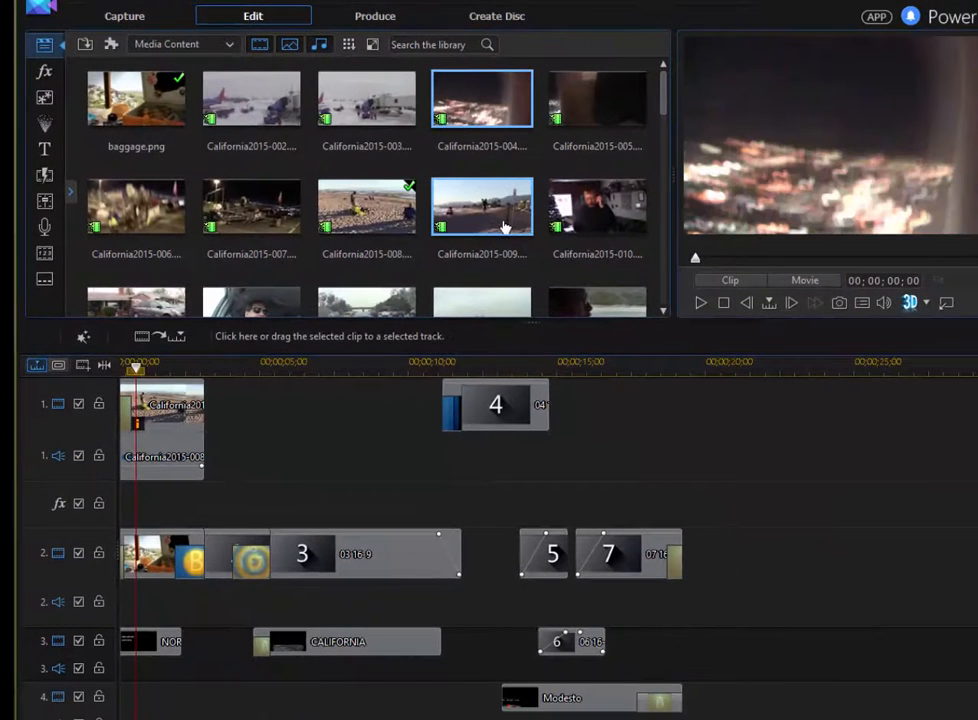
Replace placeholder 4 on track 1 with California2015-009, and placeholders 2 and 3 on track 2 with California2015-010 and California2015-012.
drag(505, 228, 498, 397)
drag(596, 207, 220, 546)
drag(251, 302, 323, 552)
Replace placeholders 5 and 7 on track 2 with California2015-013 and California2015-019, and placeholder 6 on track 3 with California2015-020.
scroll(389, 161, down, 1)
drag(389, 161, 525, 547)
drag(465, 273, 578, 588)
drag(601, 249, 556, 638)
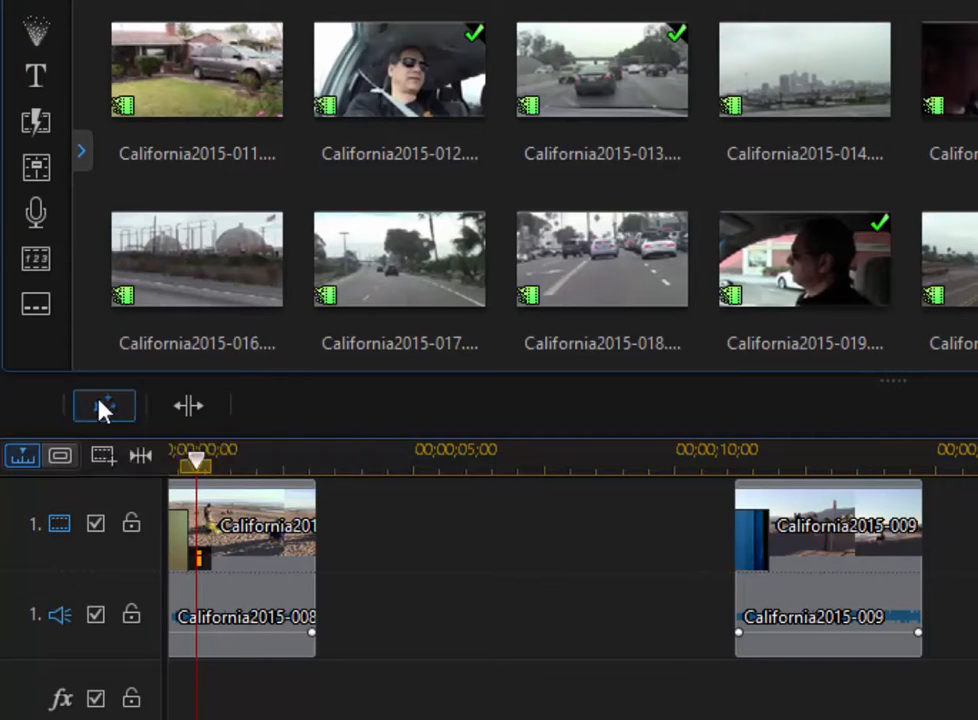
click(103, 408)
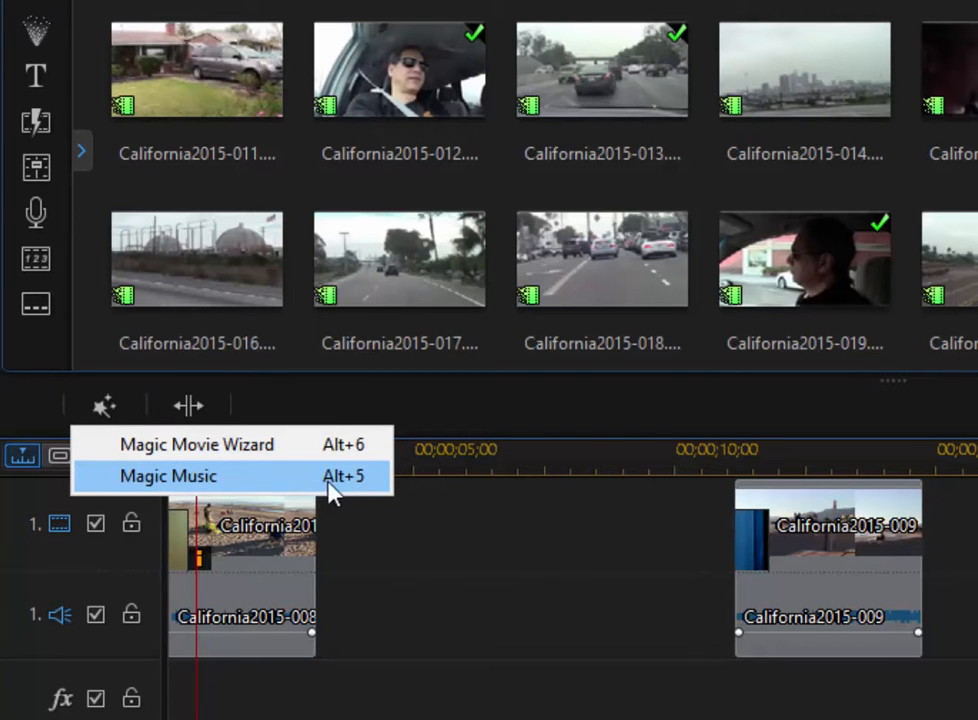
click(559, 411)
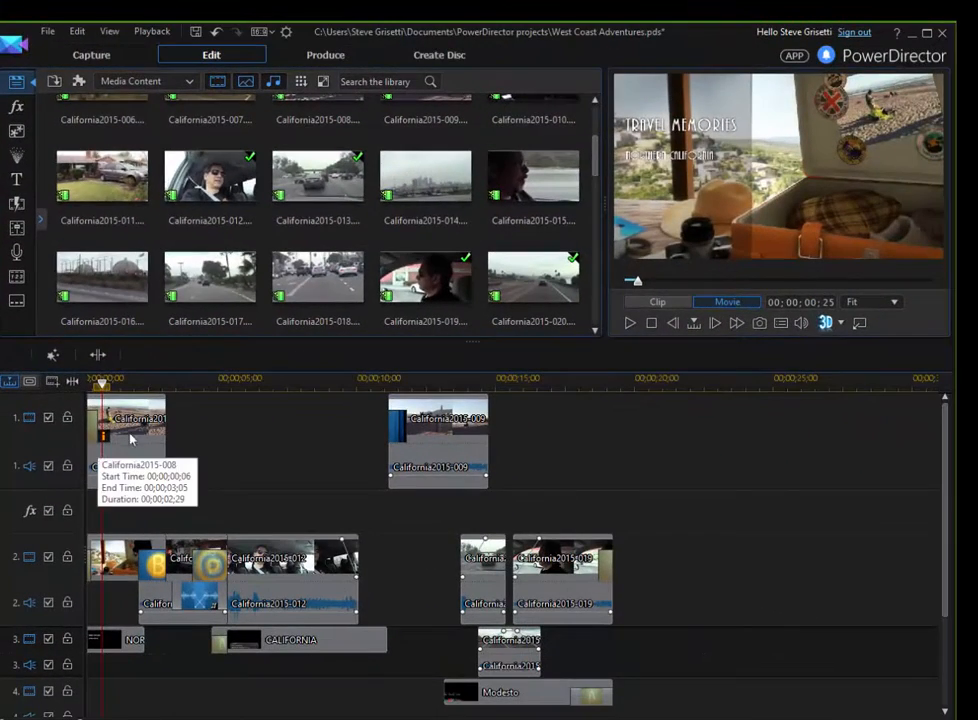
Mute the California2015-008 and California2015-009 clips on track 1.
right_click(128, 440)
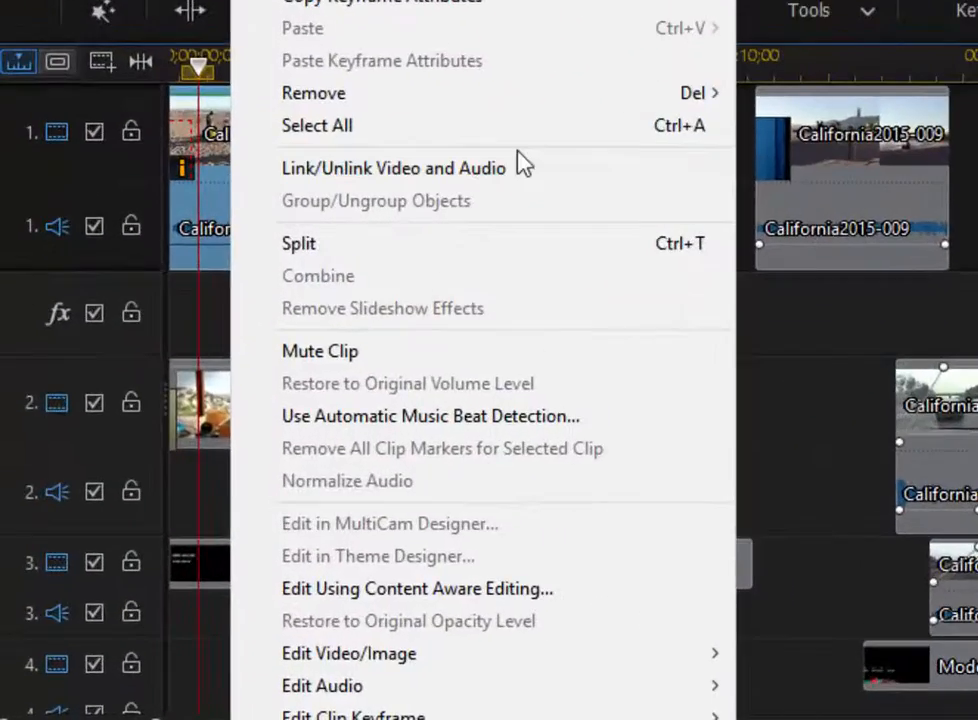
click(384, 354)
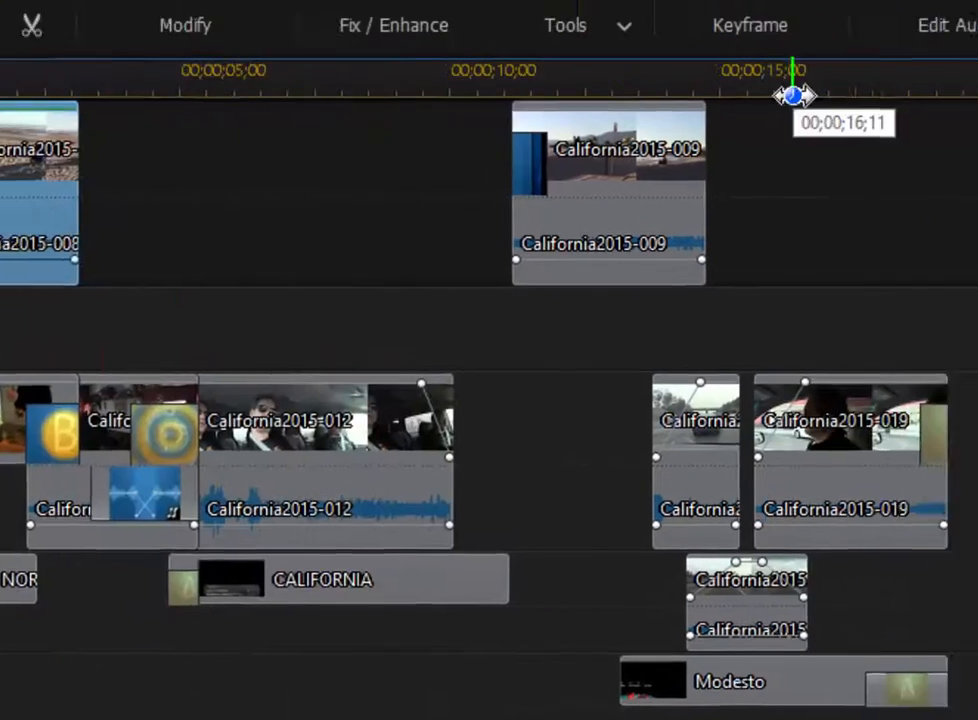
right_click(659, 173)
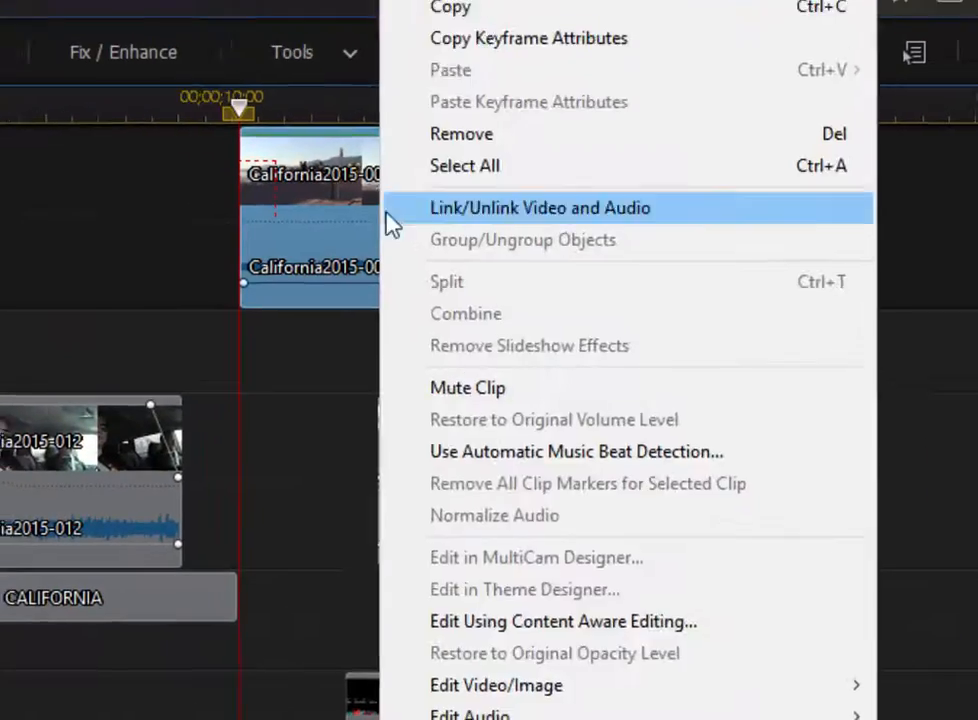
click(488, 455)
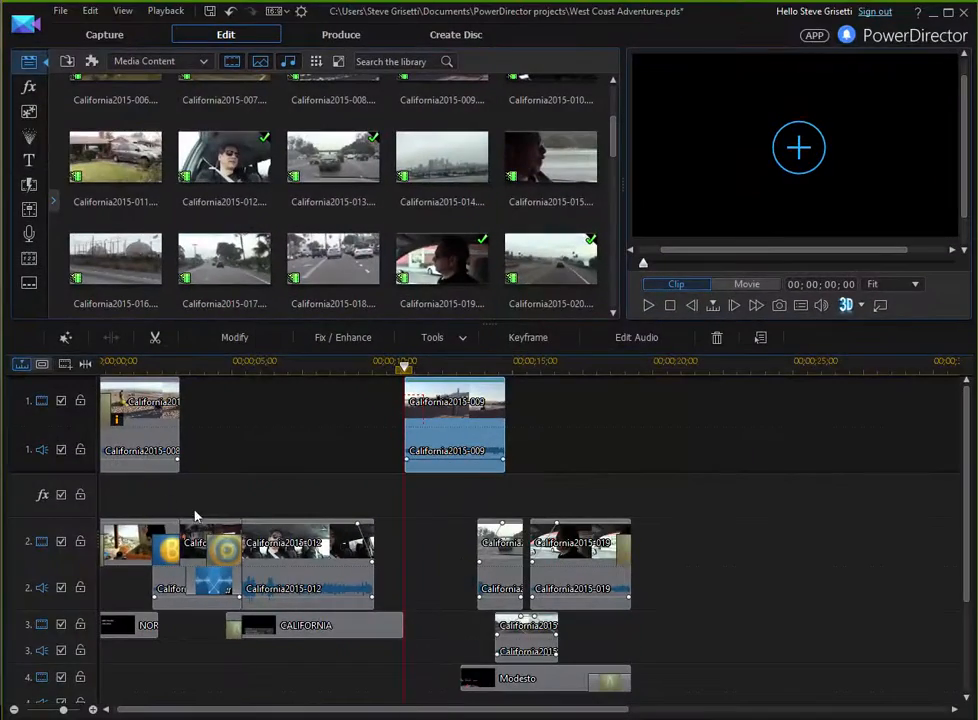
Mute the California2015-010 clip on track 2 and select the neighbouring California2015-012 clip.
click(195, 531)
right_click(195, 531)
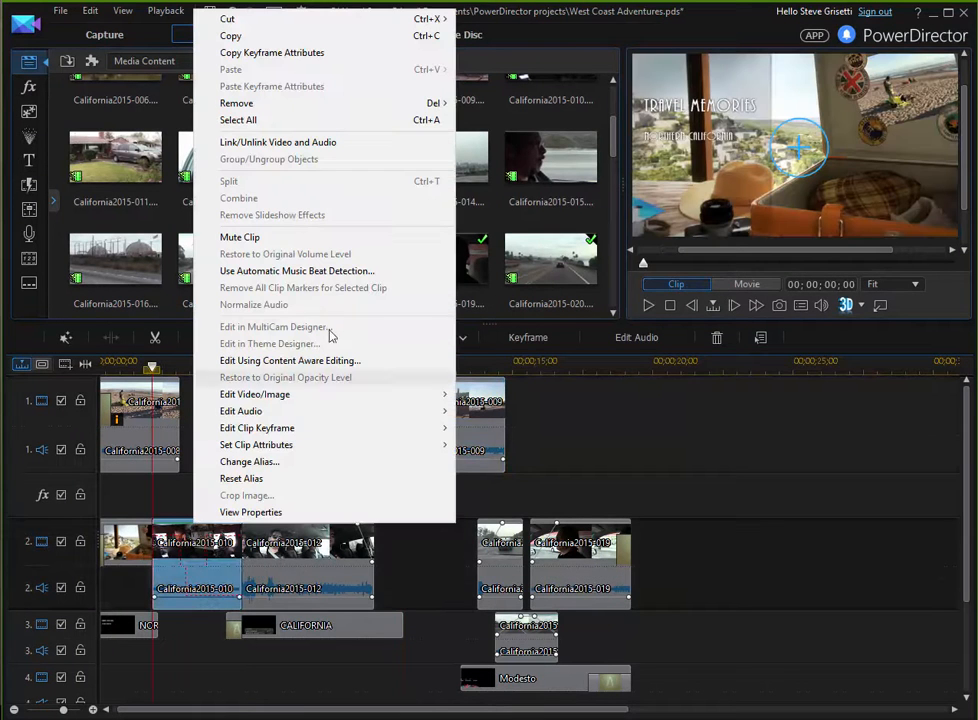
click(379, 248)
click(348, 562)
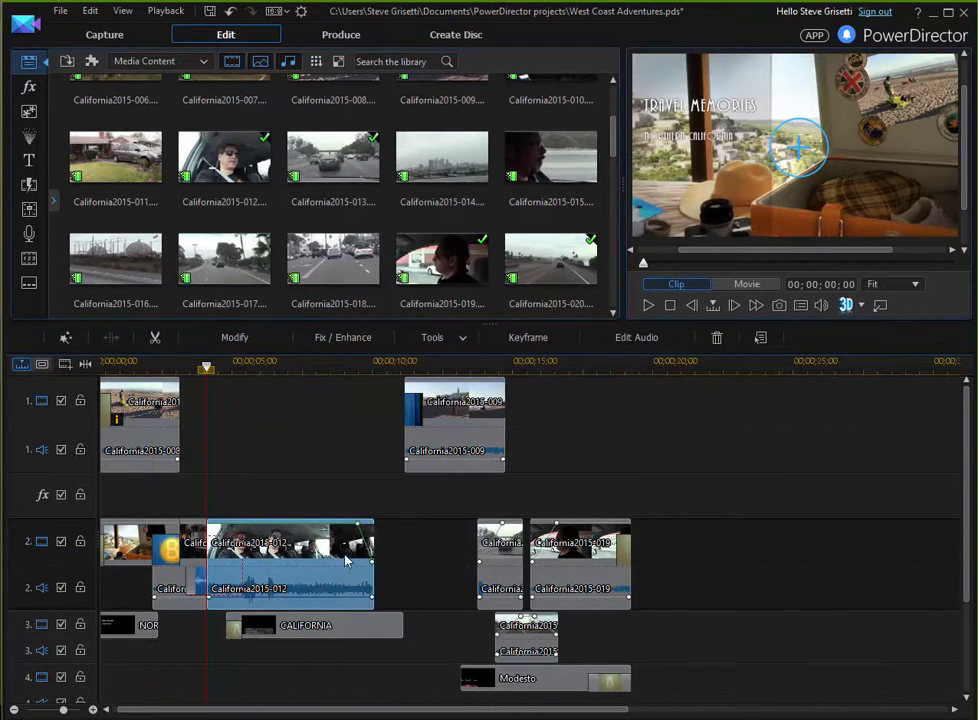
Mute the California2015-013 and California2015-019 clips on track 2 and the California2015-020 clip on track 3.
click(505, 575)
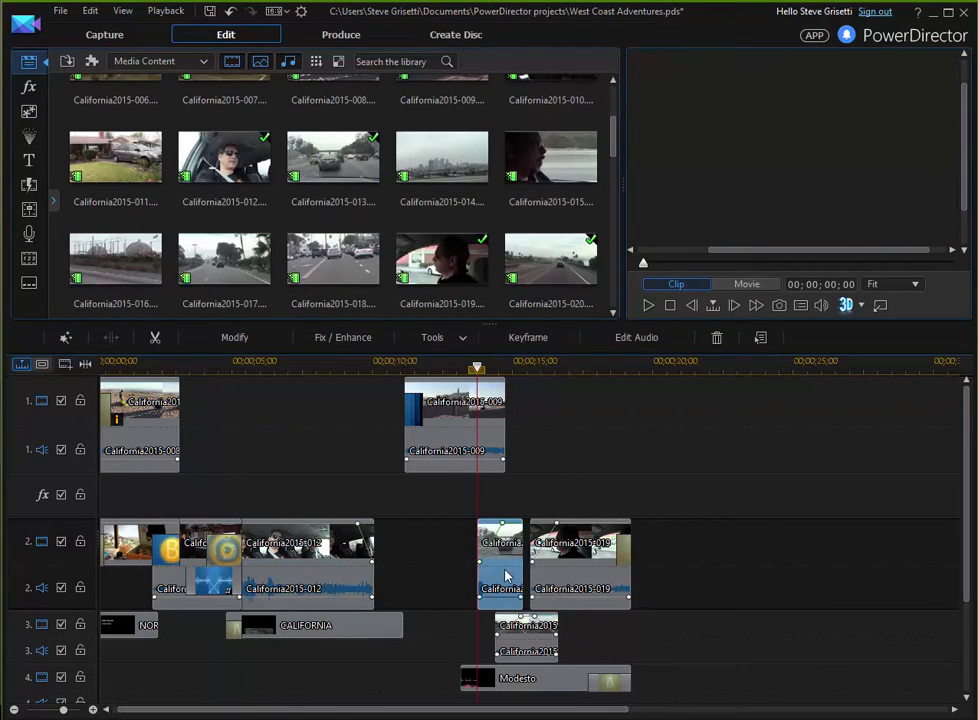
right_click(505, 572)
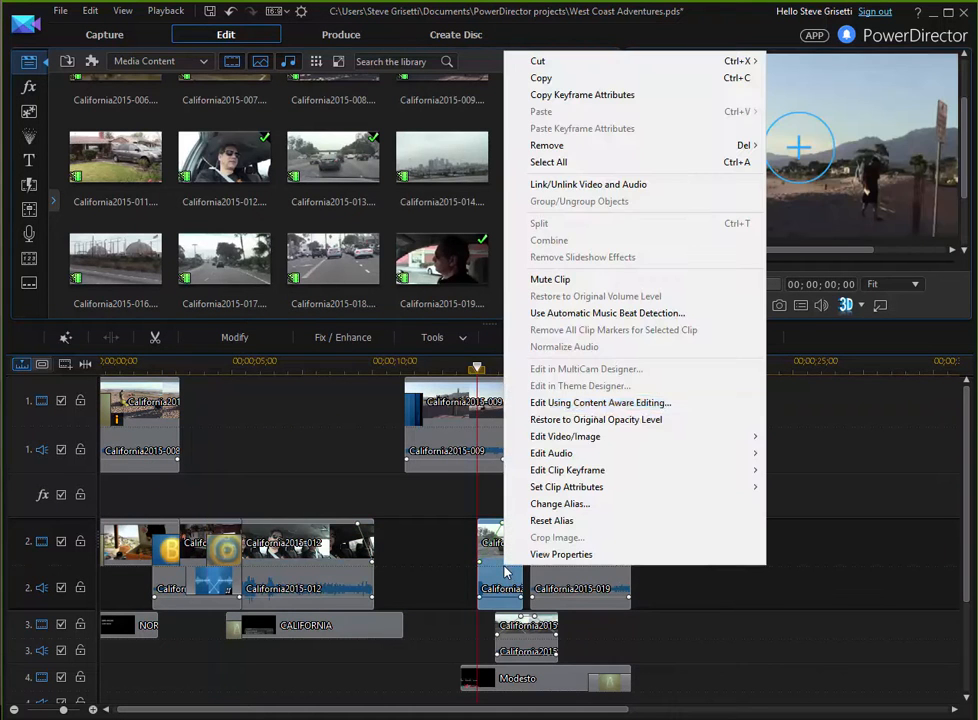
click(596, 281)
click(578, 572)
right_click(578, 572)
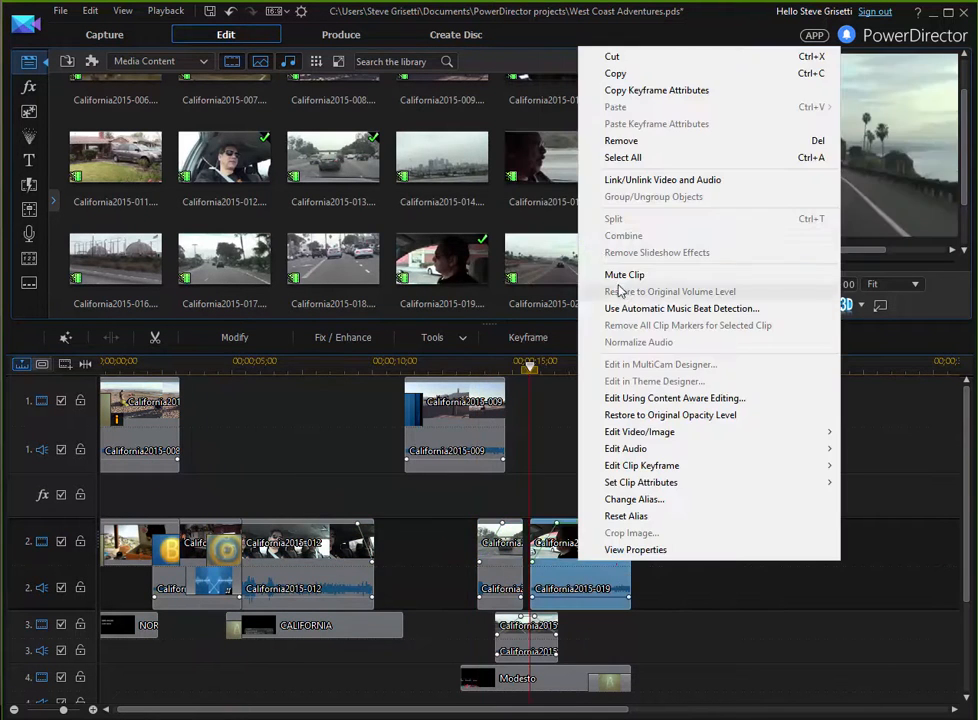
click(621, 275)
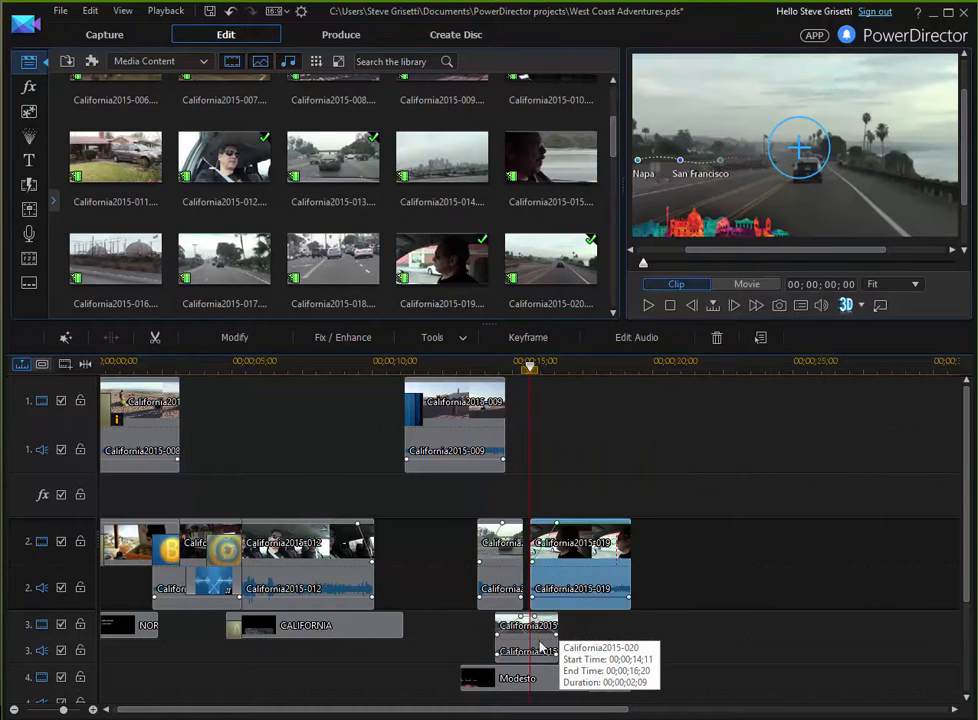
right_click(539, 649)
click(585, 343)
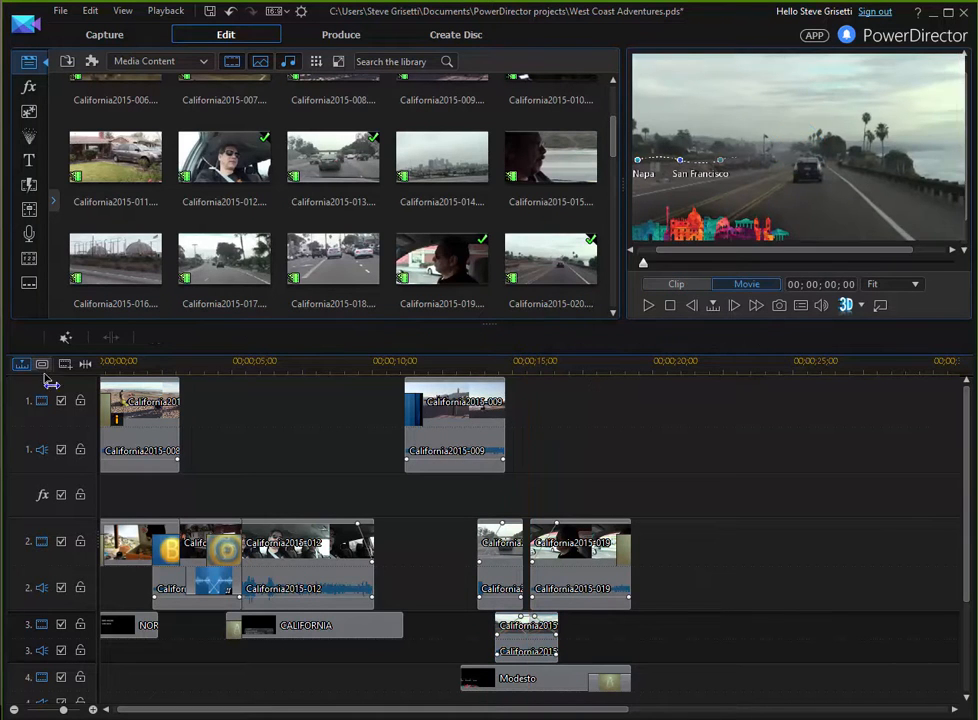
Play the whole movie from the beginning to check the customized opening, and pause the preview.
click(131, 372)
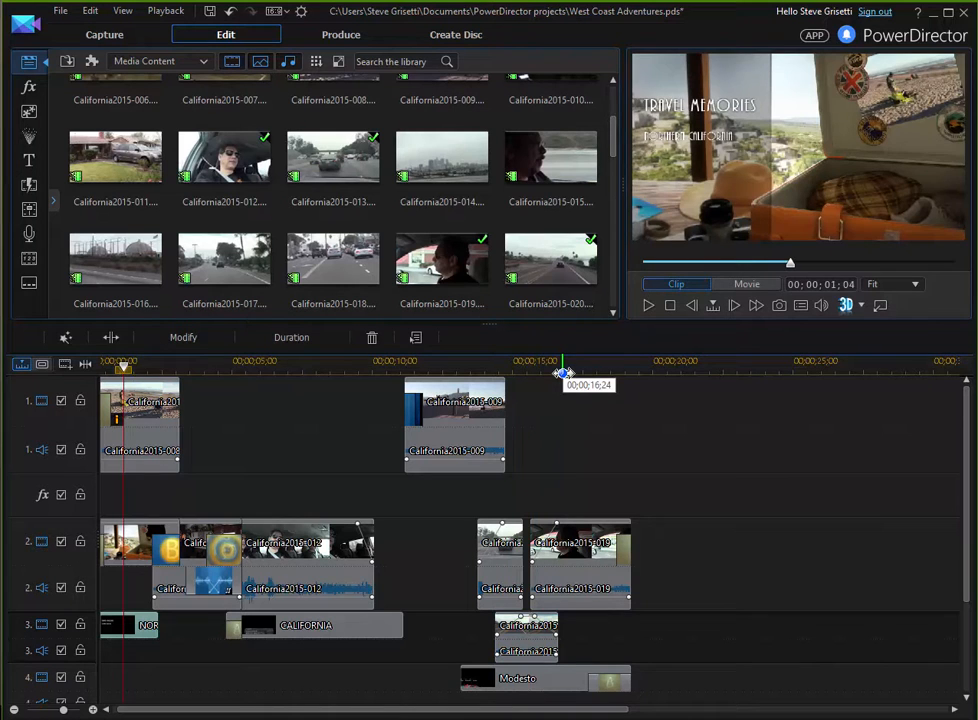
key(Home)
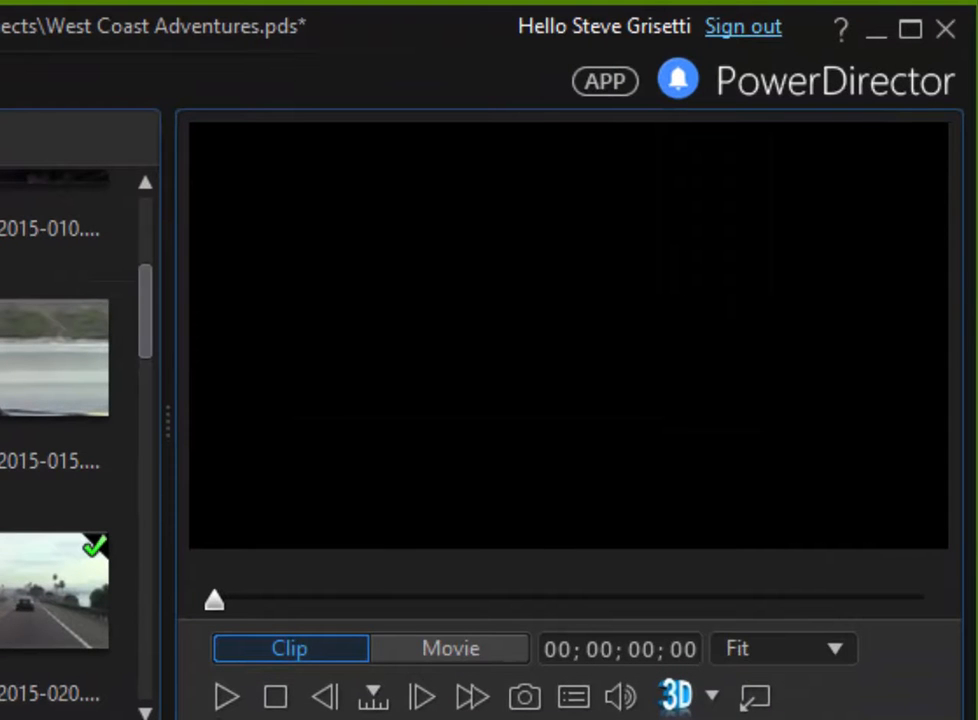
key(space)
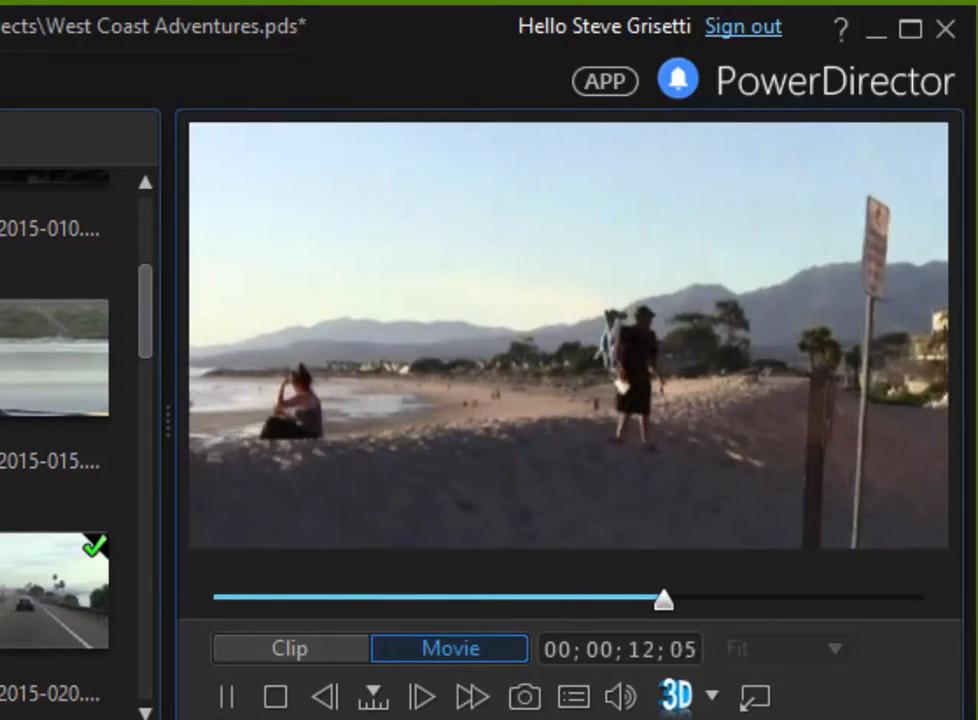
key(space)
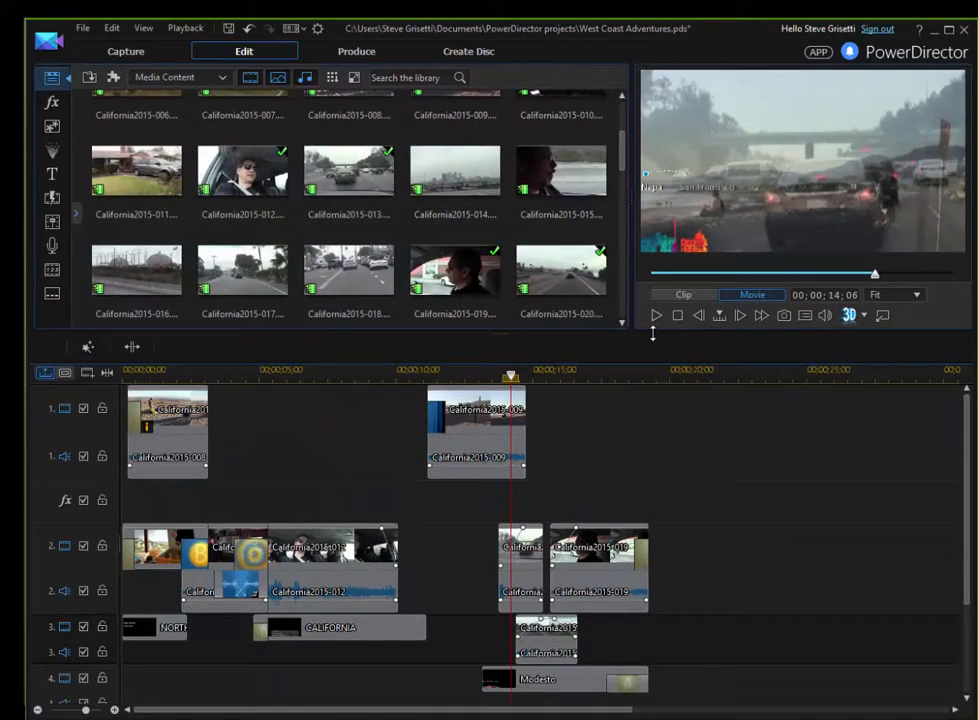